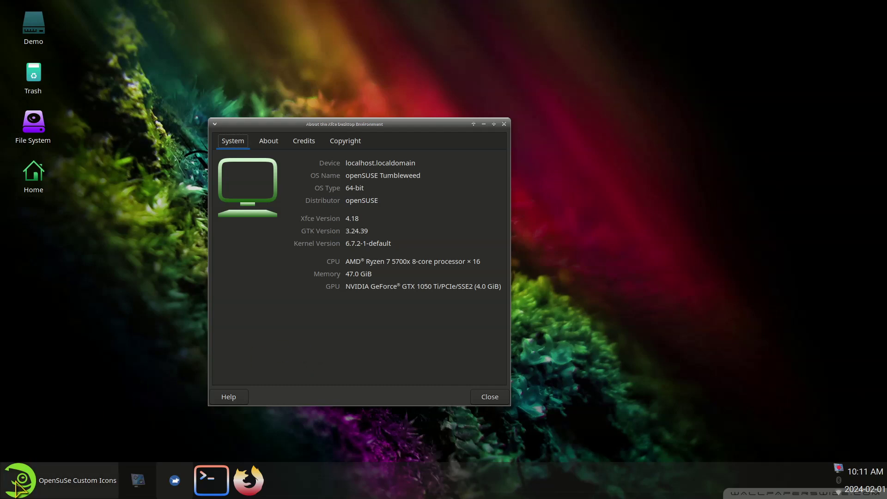
Open and dismiss the application menu, then open the Home folder in the file manager
{"action": "left_click", "coordinate": [46, 479]}
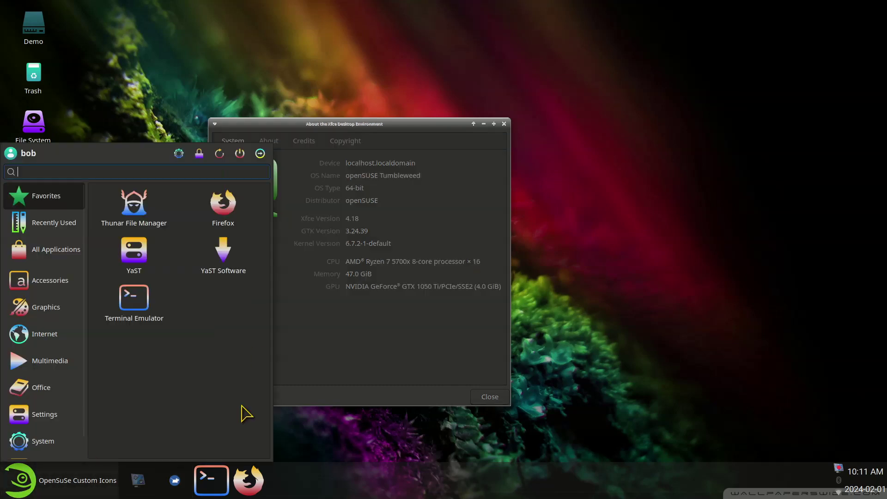
{"action": "left_click", "coordinate": [354, 358]}
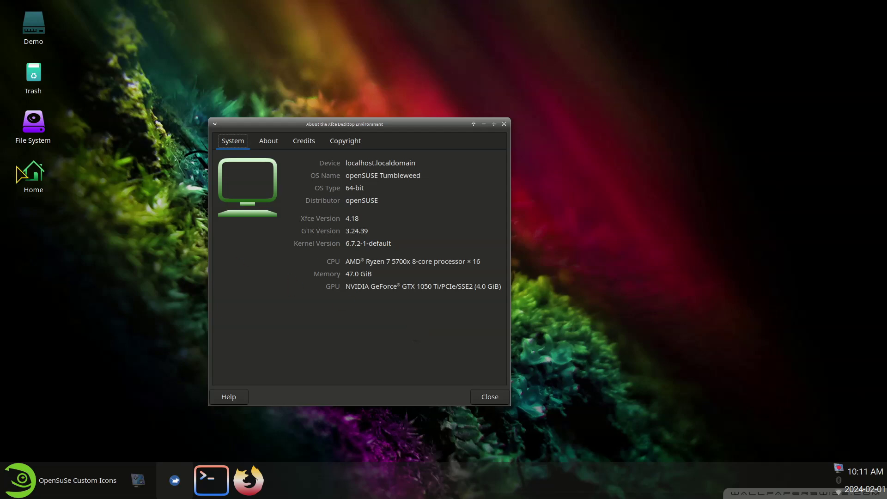
{"action": "left_click", "coordinate": [41, 176]}
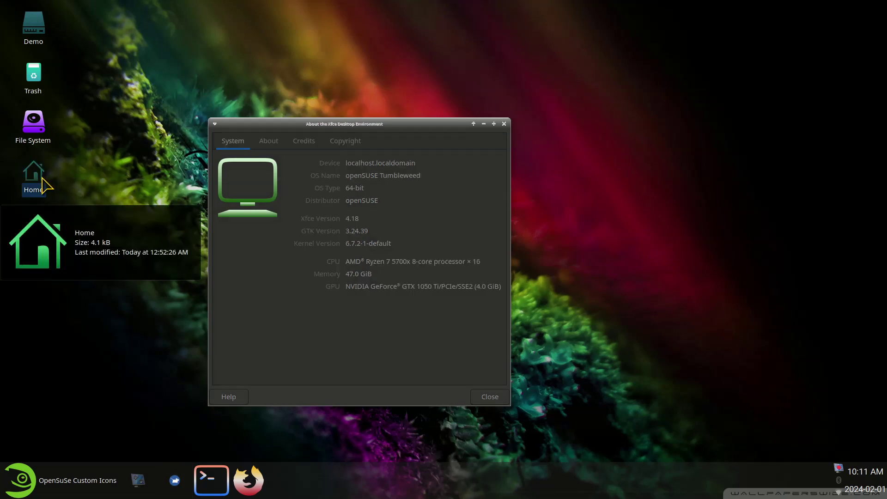
{"action": "double_click", "coordinate": [45, 185]}
Move the Home folder window down-left, scroll through its contents, and close it
{"action": "left_click_drag", "start_coordinate": [557, 23], "coordinate": [312, 97]}
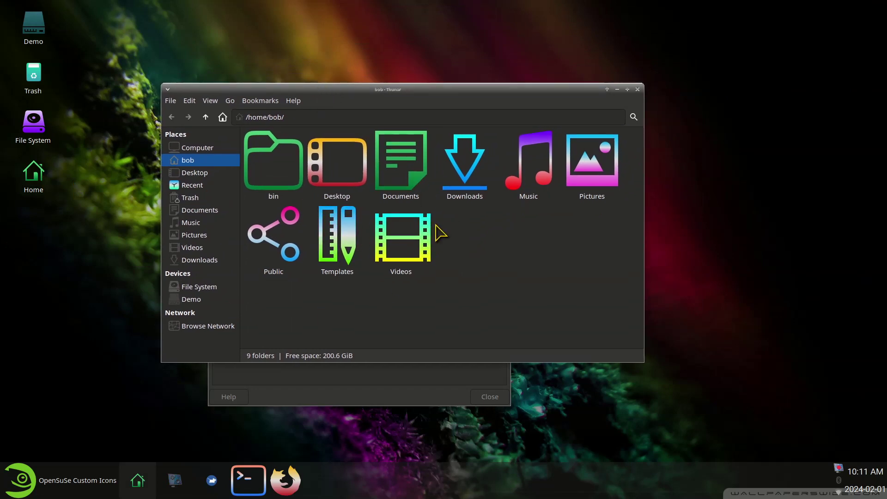
{"action": "scroll", "coordinate": [440, 233], "scroll_direction": "down", "scroll_amount": 3}
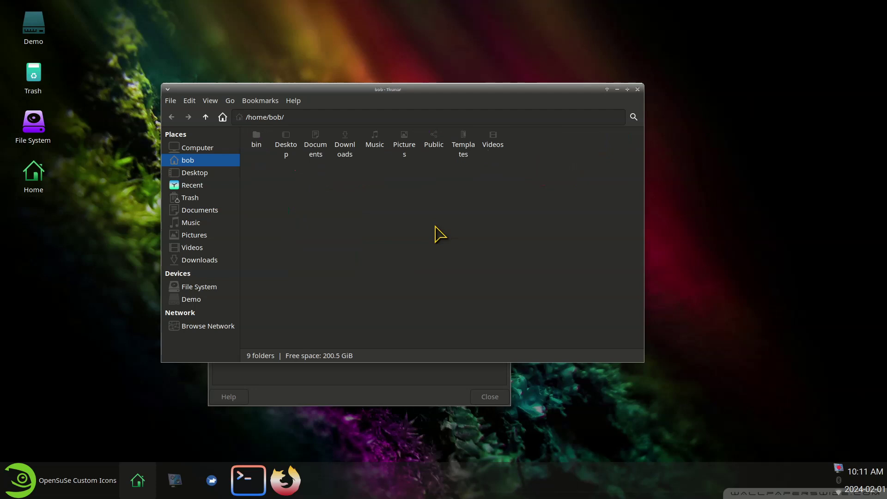
{"action": "scroll", "coordinate": [440, 252], "scroll_direction": "up", "scroll_amount": 3}
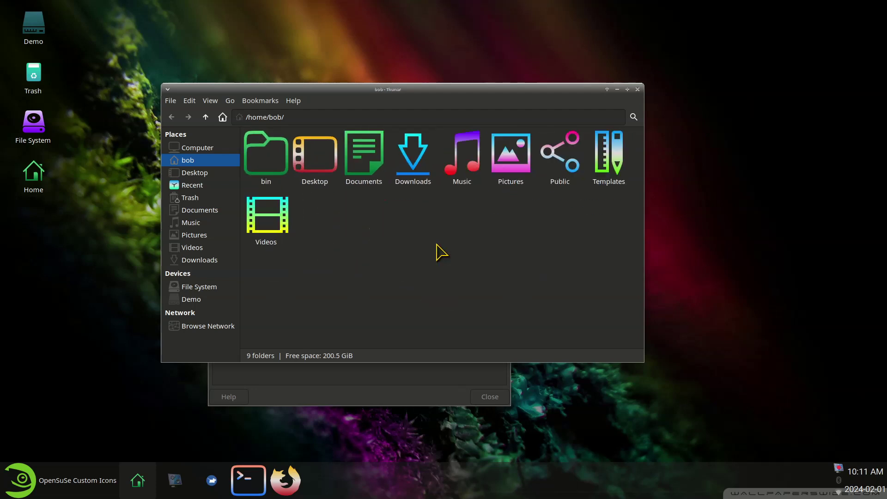
{"action": "left_click", "coordinate": [637, 90]}
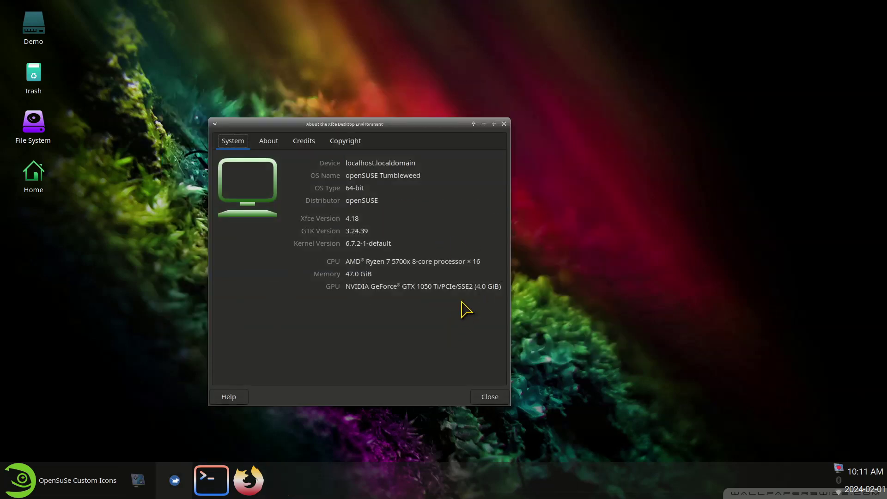
{"action": "left_click", "coordinate": [505, 124]}
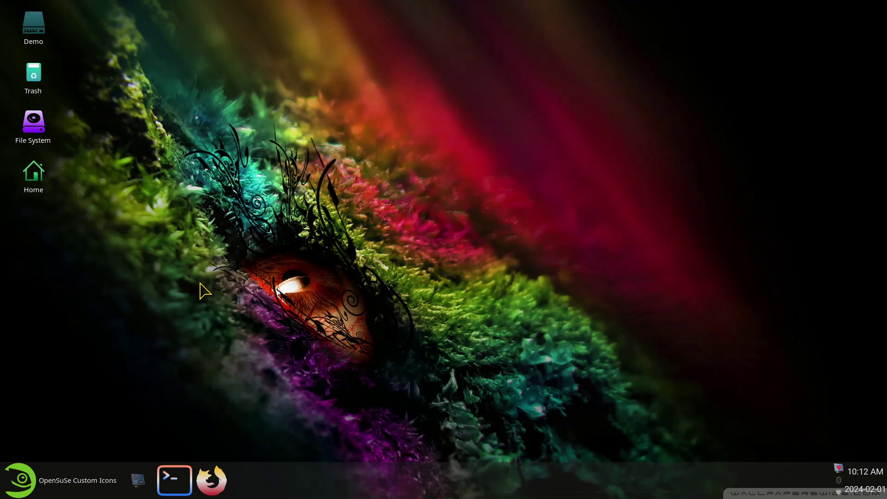
{"action": "left_click", "coordinate": [102, 478]}
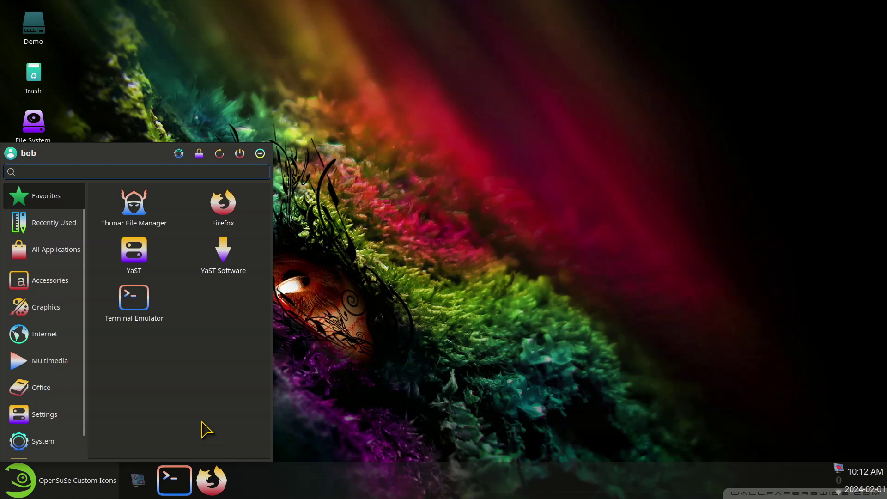
{"action": "left_click", "coordinate": [356, 403]}
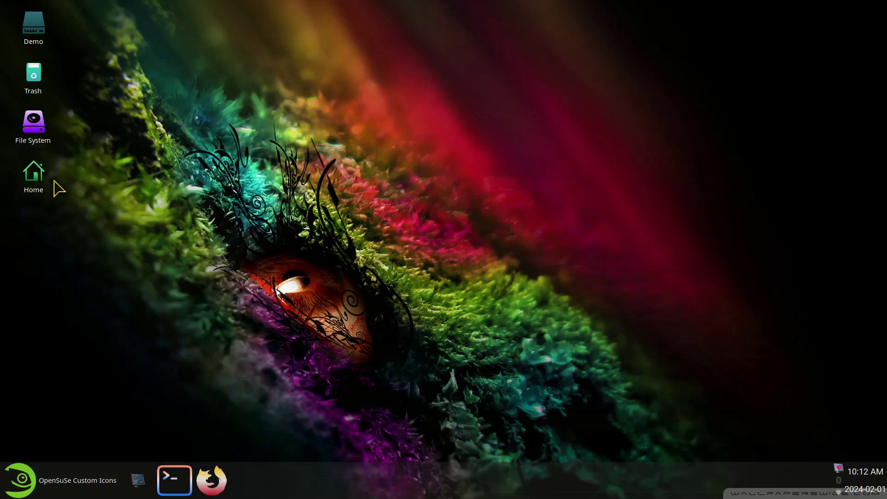
{"action": "double_click", "coordinate": [34, 175]}
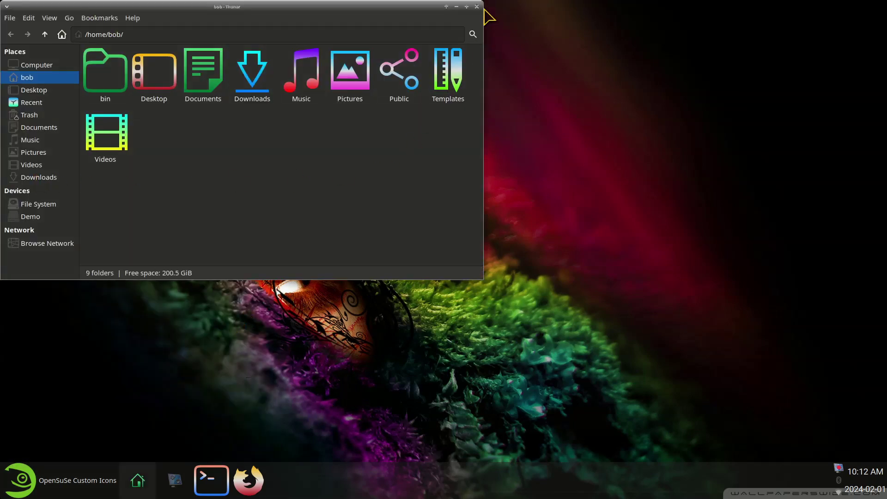
{"action": "left_click", "coordinate": [477, 7]}
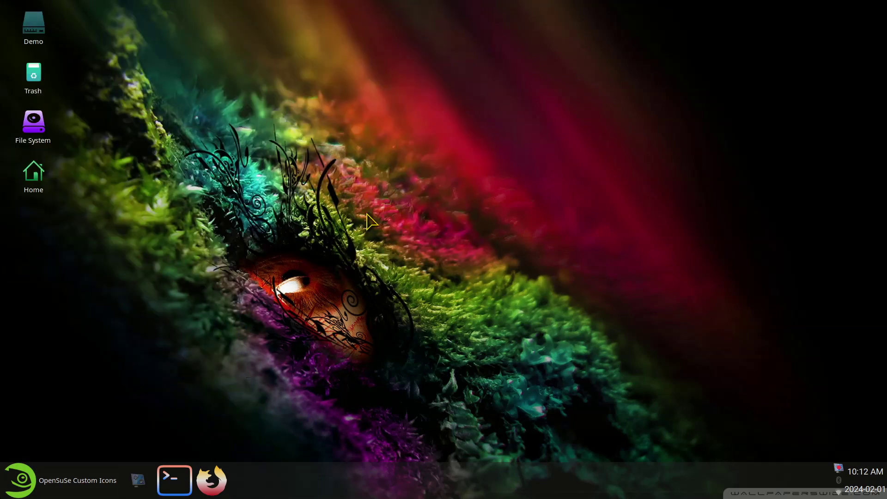
Open Appearance from the Settings Manager and bring up its list of icon themes
{"action": "left_click", "coordinate": [88, 474]}
{"action": "left_click", "coordinate": [178, 153]}
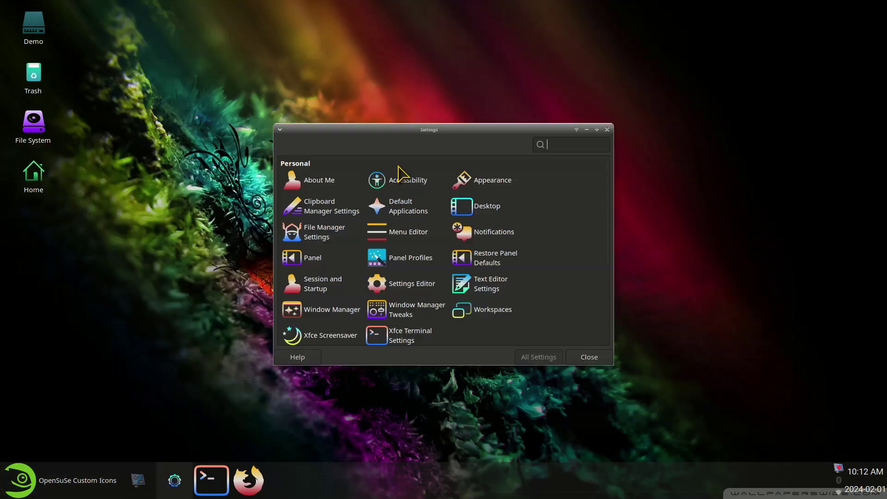
{"action": "left_click", "coordinate": [485, 181]}
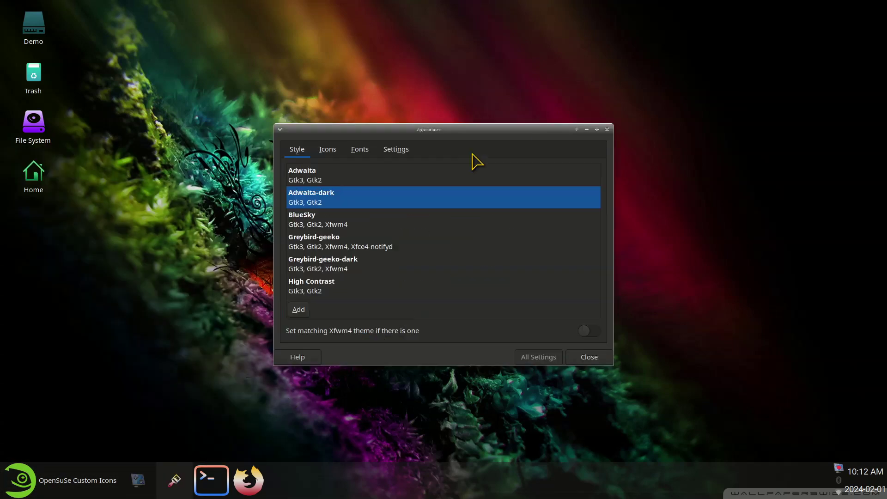
{"action": "left_click_drag", "start_coordinate": [447, 130], "coordinate": [487, 127]}
{"action": "left_click", "coordinate": [370, 148]}
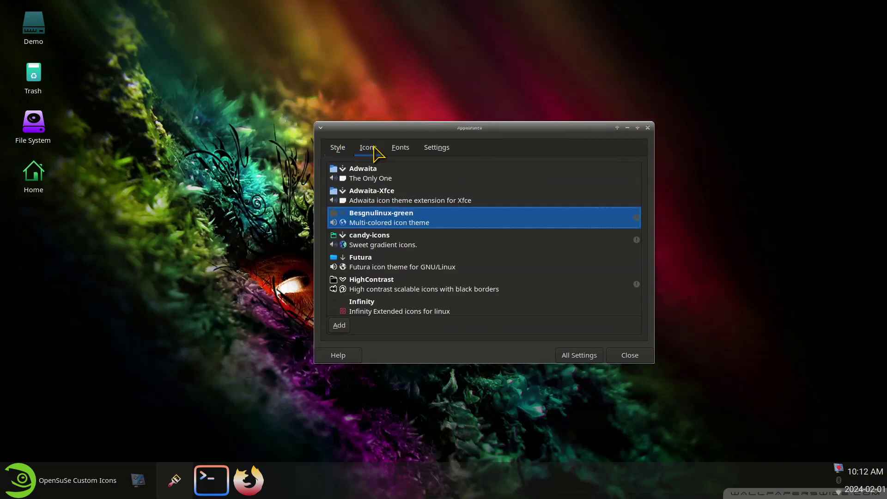
{"action": "mouse_move", "coordinate": [373, 227]}
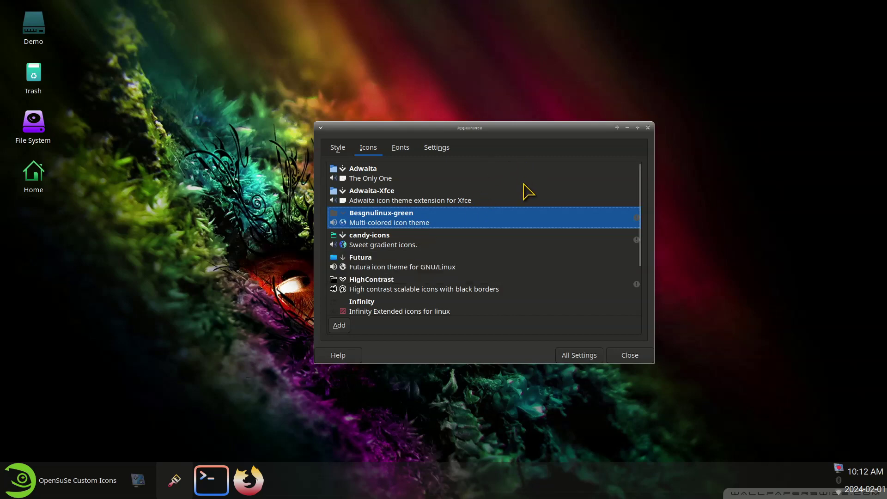
Apply the candy-icons theme, close Appearance, and open the home folder in Thunar
{"action": "left_click", "coordinate": [402, 245]}
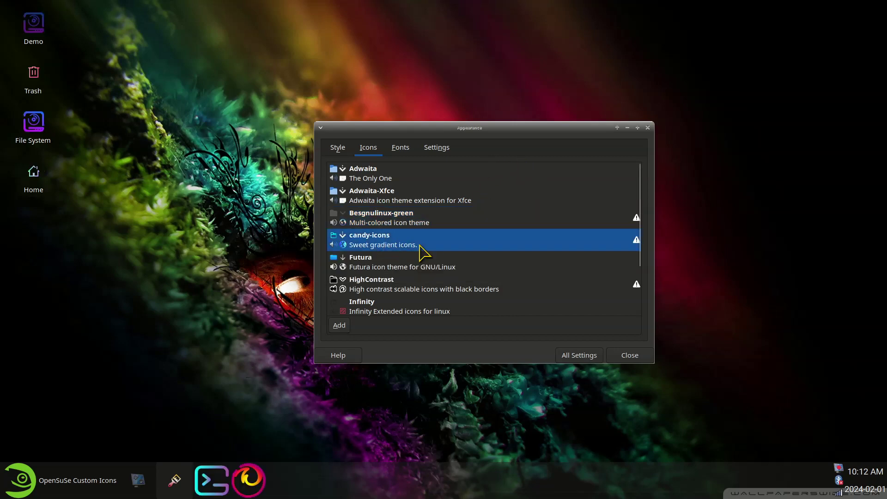
{"action": "left_click", "coordinate": [630, 356]}
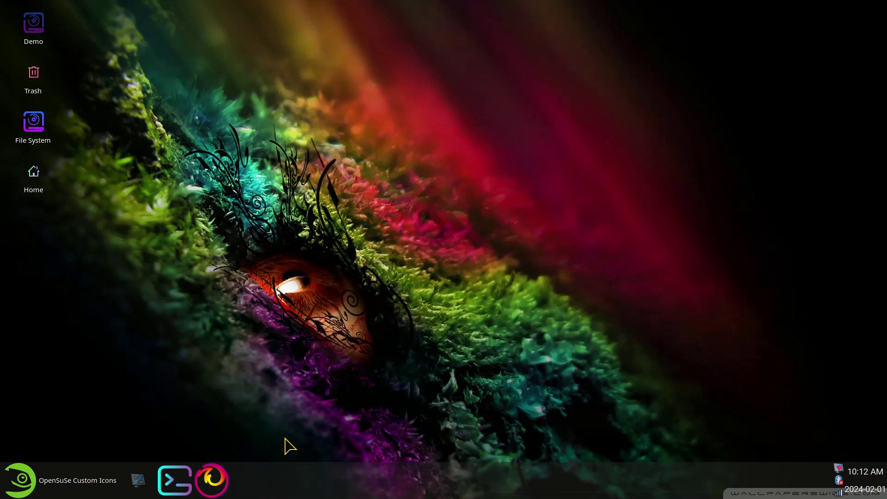
{"action": "left_click", "coordinate": [26, 493]}
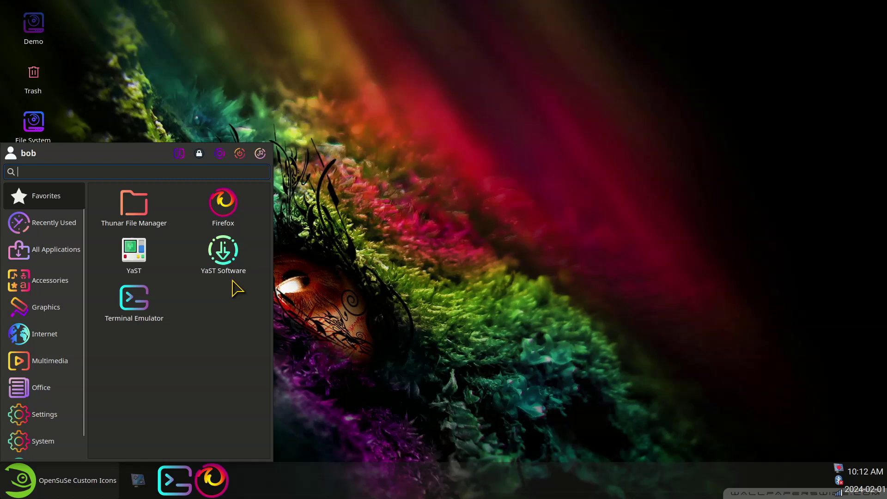
{"action": "left_click", "coordinate": [155, 216]}
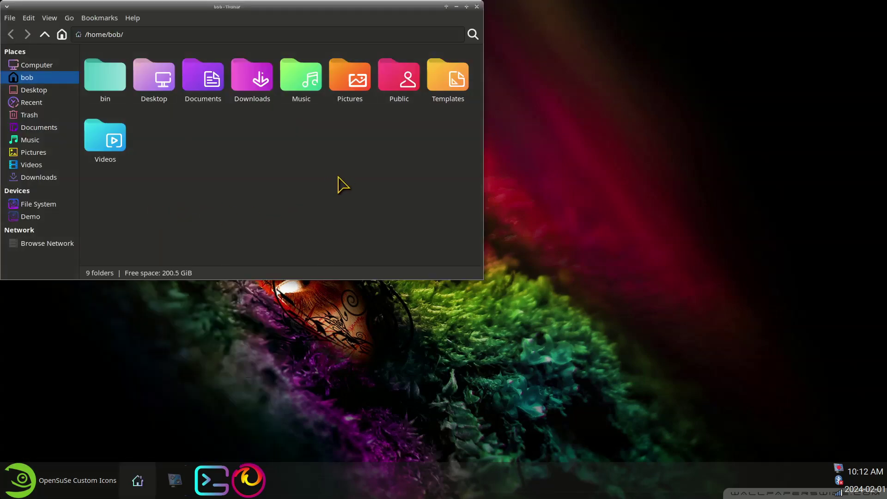
Zoom the folder icons out and back to full size, close Thunar, and reopen the Settings Manager
{"action": "key", "text": "ctrl+minus"}
{"action": "key", "text": "ctrl+minus"}
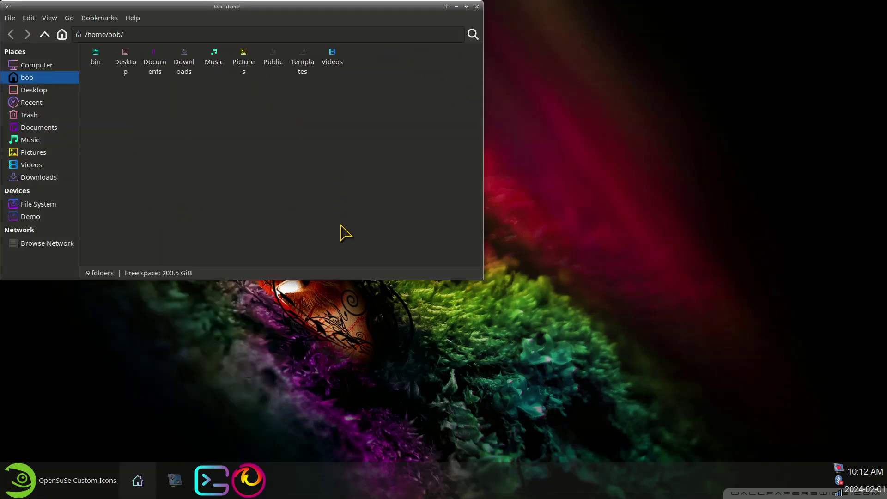
{"action": "key", "text": "ctrl+plus"}
{"action": "key", "text": "ctrl+plus"}
{"action": "key", "text": "ctrl+plus"}
{"action": "key", "text": "ctrl+plus"}
{"action": "key", "text": "ctrl+plus"}
{"action": "key", "text": "ctrl+minus"}
{"action": "key", "text": "ctrl+minus"}
{"action": "key", "text": "ctrl+minus"}
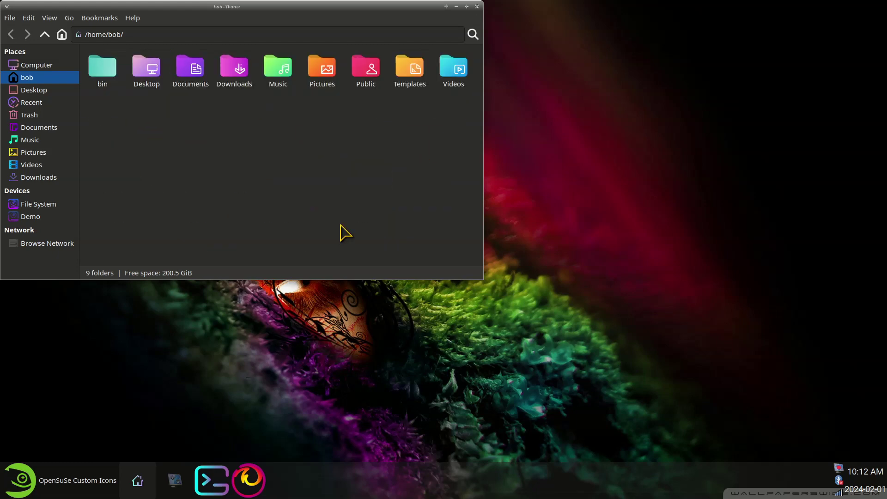
{"action": "key", "text": "ctrl+plus"}
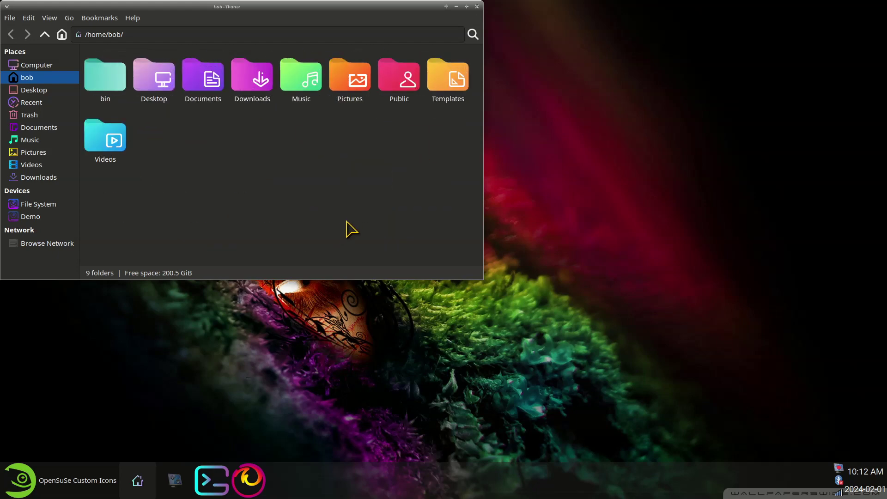
{"action": "left_click", "coordinate": [477, 7]}
{"action": "left_click", "coordinate": [64, 473]}
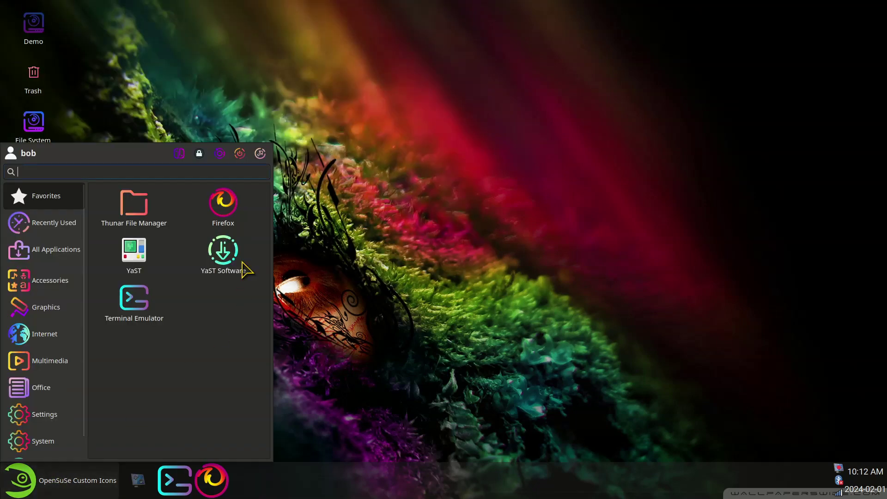
{"action": "left_click", "coordinate": [182, 154]}
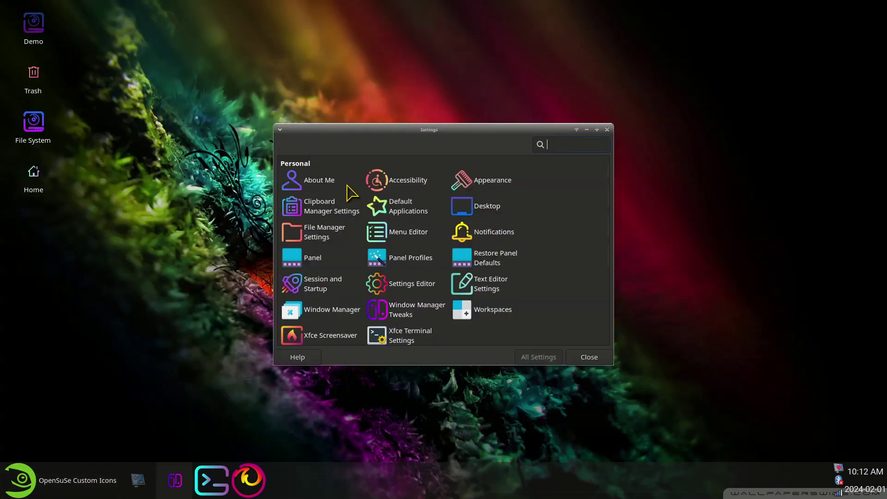
{"action": "left_click", "coordinate": [485, 185]}
{"action": "left_click", "coordinate": [330, 151]}
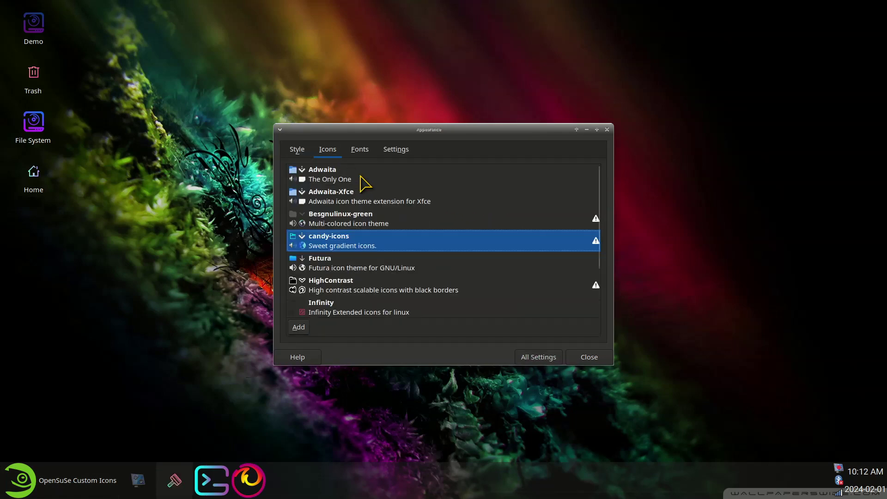
{"action": "left_click", "coordinate": [325, 265]}
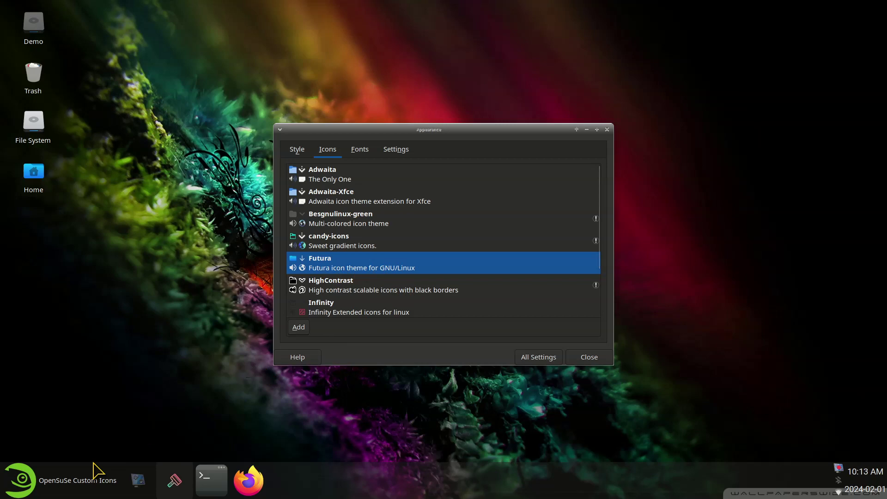
{"action": "left_click", "coordinate": [95, 477]}
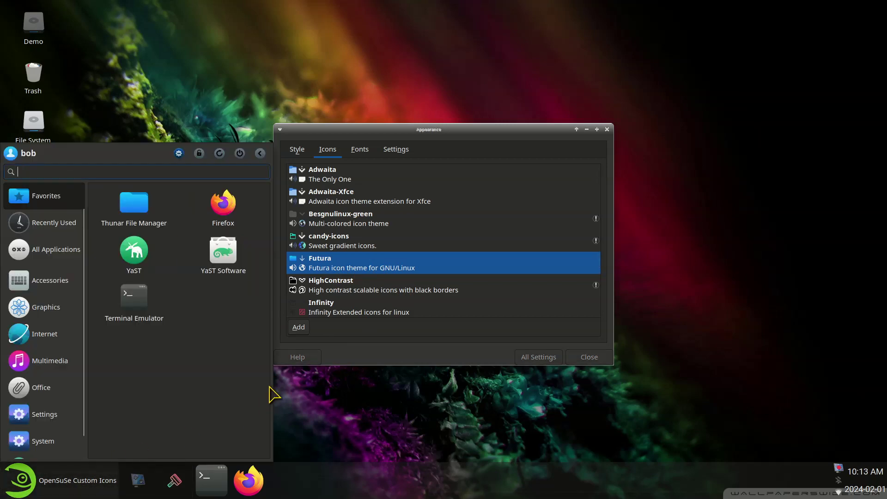
{"action": "left_click", "coordinate": [141, 210]}
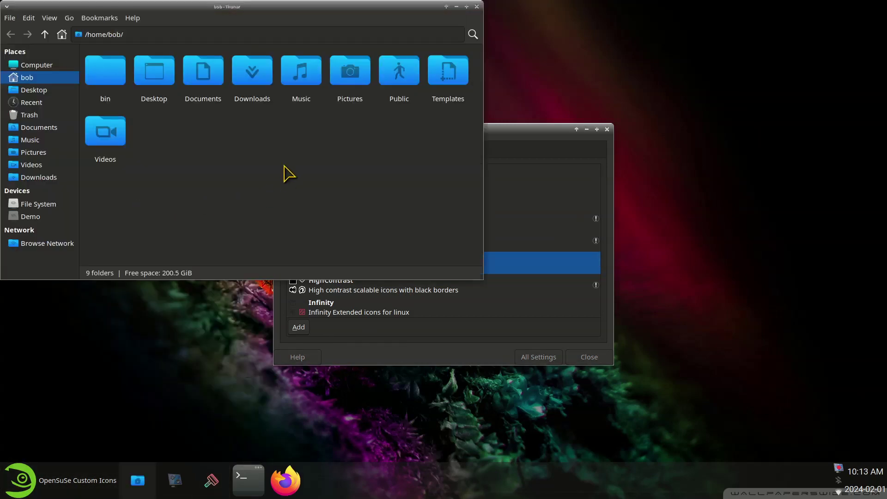
{"action": "scroll", "coordinate": [284, 161], "scroll_direction": "down", "scroll_amount": 1}
{"action": "scroll", "coordinate": [284, 162], "scroll_direction": "up", "scroll_amount": 2}
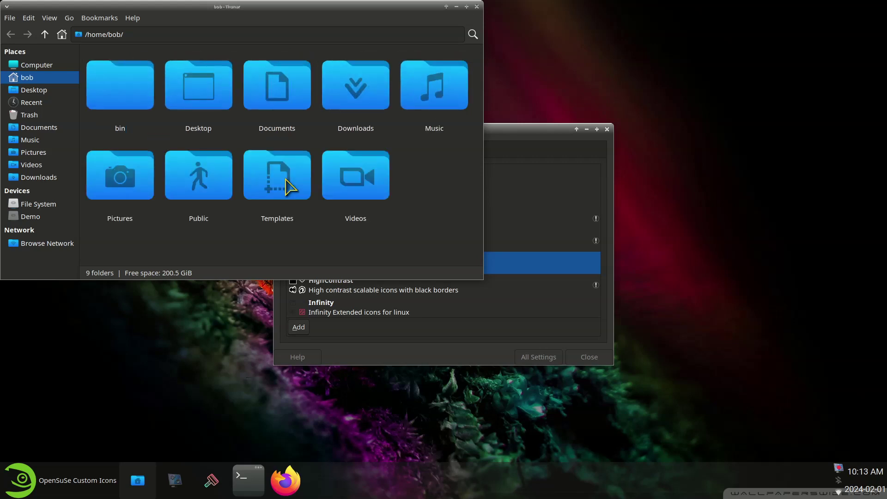
{"action": "scroll", "coordinate": [287, 188], "scroll_direction": "down", "scroll_amount": 1}
{"action": "left_click", "coordinate": [477, 7]}
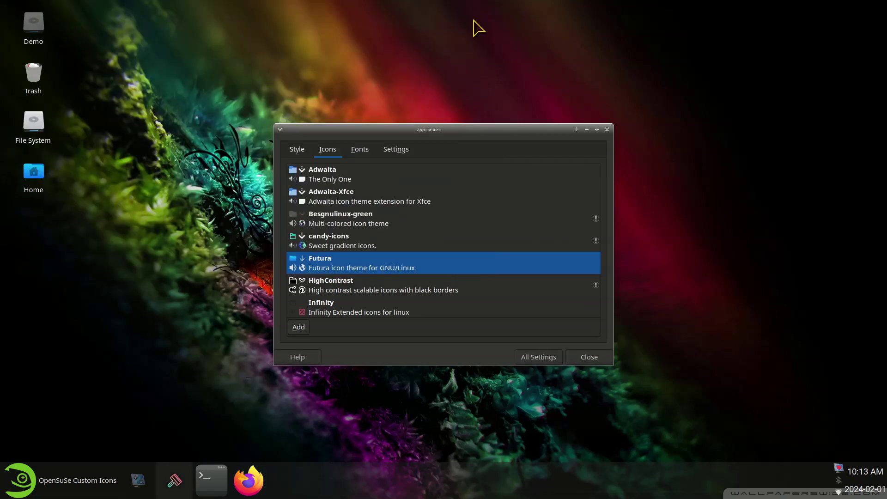
{"action": "scroll", "coordinate": [391, 291], "scroll_direction": "down", "scroll_amount": 1}
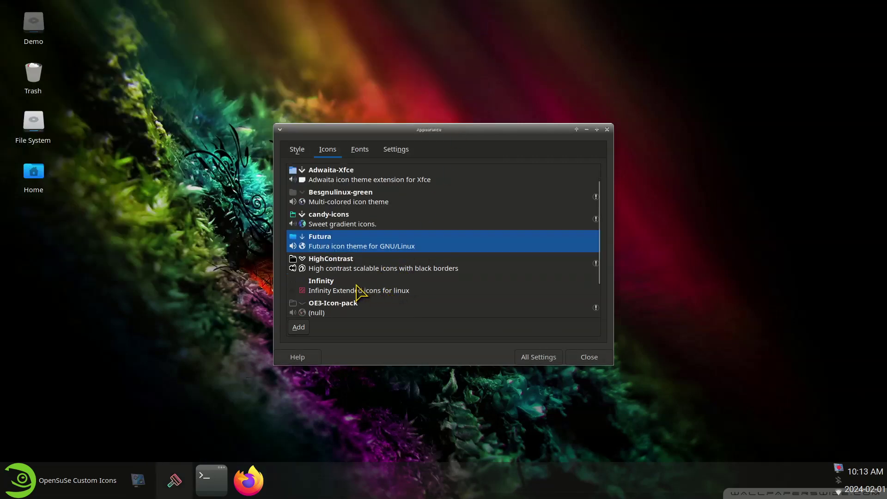
Apply the Infinity icon theme and preview it in the file manager
{"action": "left_click", "coordinate": [340, 288]}
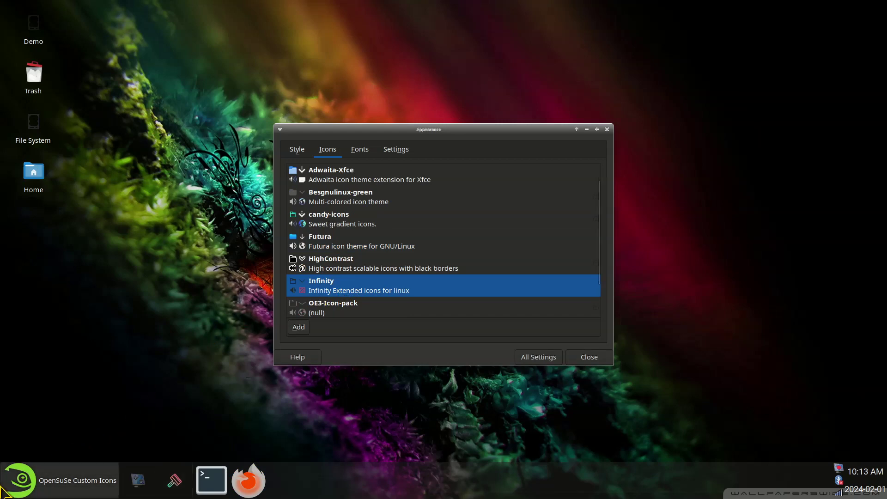
{"action": "left_click", "coordinate": [19, 480]}
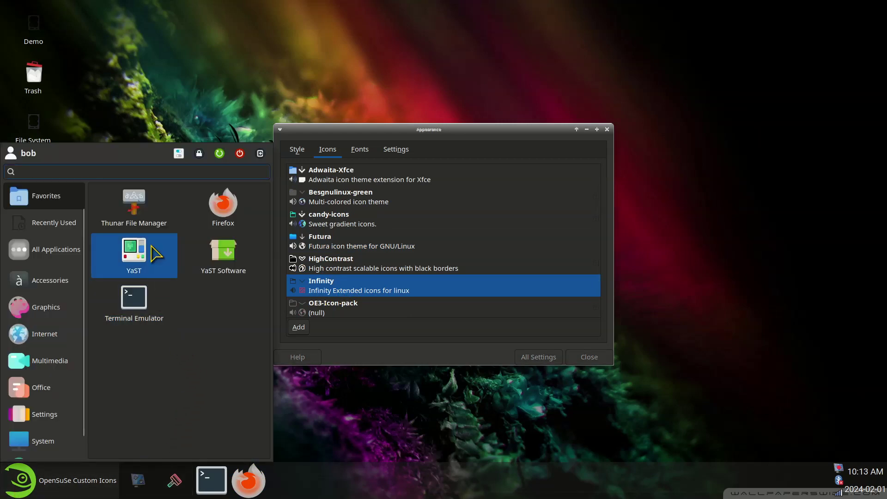
{"action": "left_click", "coordinate": [147, 208]}
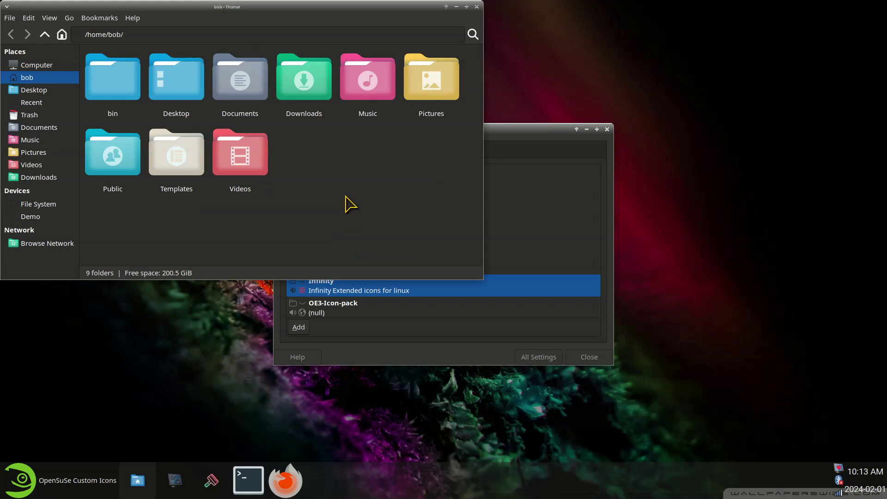
{"action": "scroll", "coordinate": [349, 205], "scroll_direction": "up", "scroll_amount": 1, "text": "ctrl"}
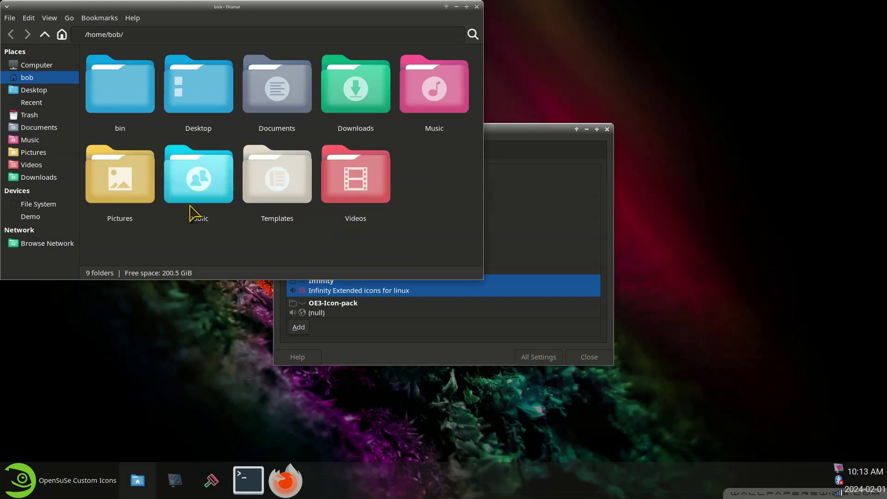
{"action": "left_click", "coordinate": [478, 7]}
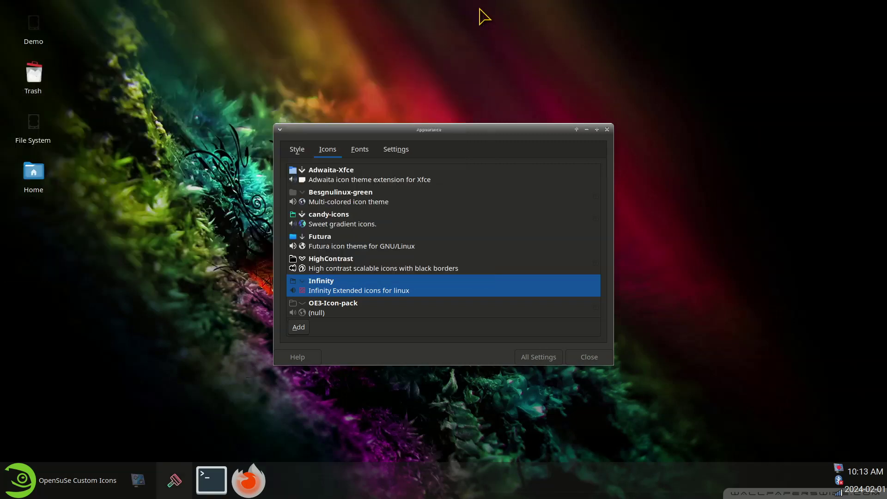
Apply the OE3-Icon-pack icon theme and preview it in the file manager
{"action": "left_click", "coordinate": [353, 312]}
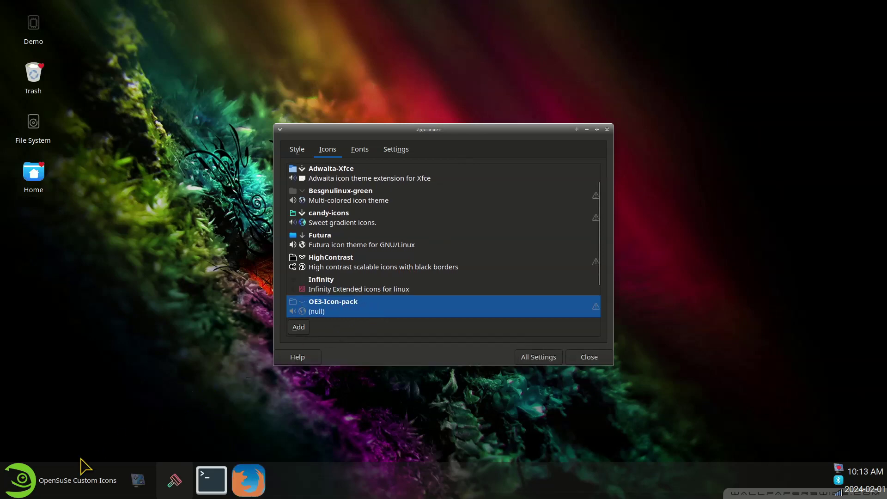
{"action": "left_click", "coordinate": [78, 480]}
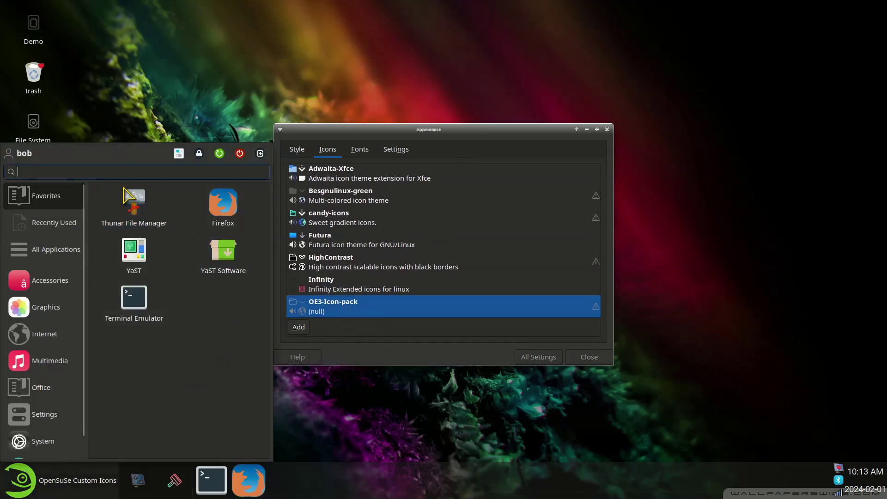
{"action": "left_click", "coordinate": [139, 203]}
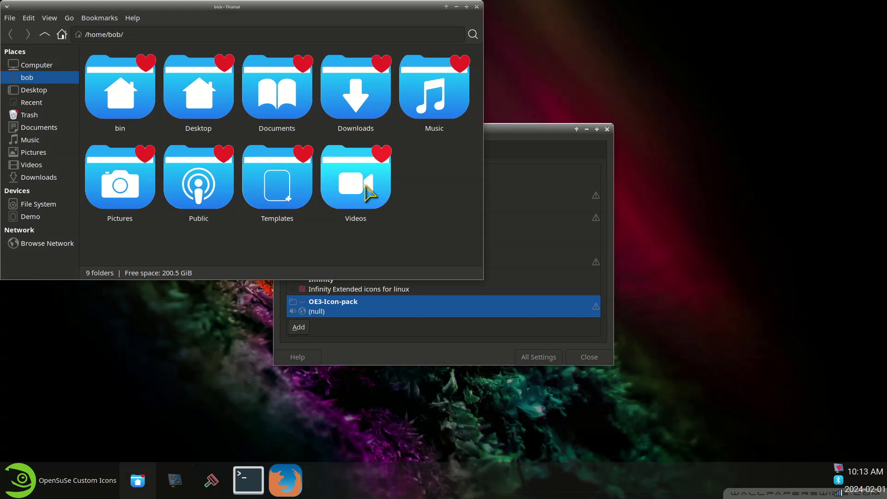
{"action": "scroll", "coordinate": [314, 249], "scroll_direction": "down", "scroll_amount": 1, "text": "ctrl"}
{"action": "scroll", "coordinate": [315, 248], "scroll_direction": "up", "scroll_amount": 4, "text": "ctrl"}
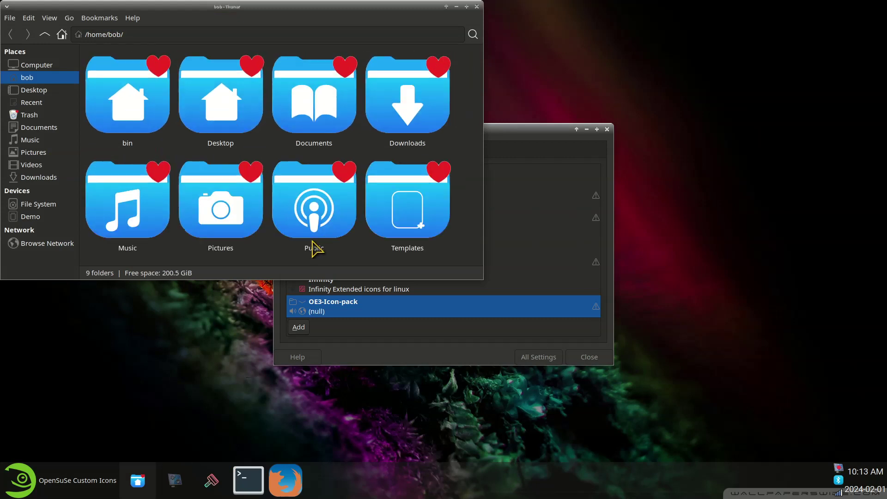
{"action": "scroll", "coordinate": [314, 249], "scroll_direction": "down", "scroll_amount": 3, "text": "ctrl"}
{"action": "scroll", "coordinate": [315, 248], "scroll_direction": "down", "scroll_amount": 1, "text": "ctrl"}
{"action": "scroll", "coordinate": [314, 248], "scroll_direction": "up", "scroll_amount": 1, "text": "ctrl"}
{"action": "left_click", "coordinate": [476, 6]}
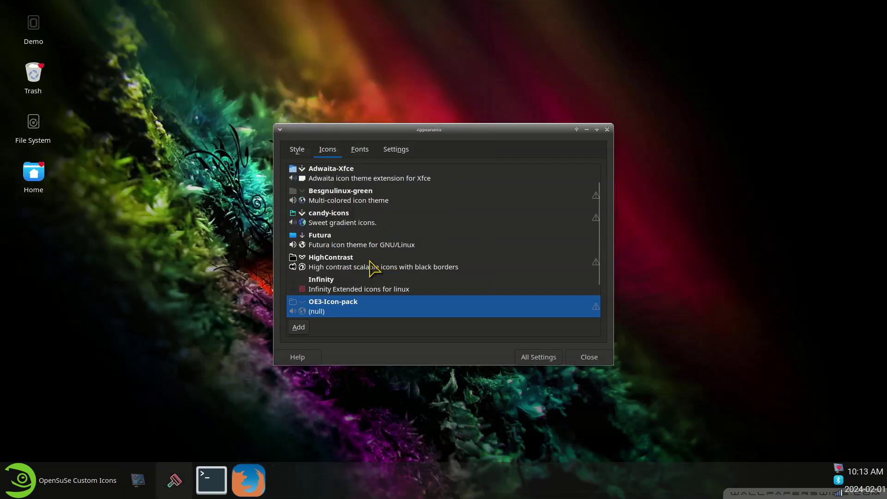
{"action": "scroll", "coordinate": [370, 265], "scroll_direction": "down", "scroll_amount": 2}
Apply the Sweet-Rainbow icon theme and preview its icons in the home folder
{"action": "left_click", "coordinate": [331, 291]}
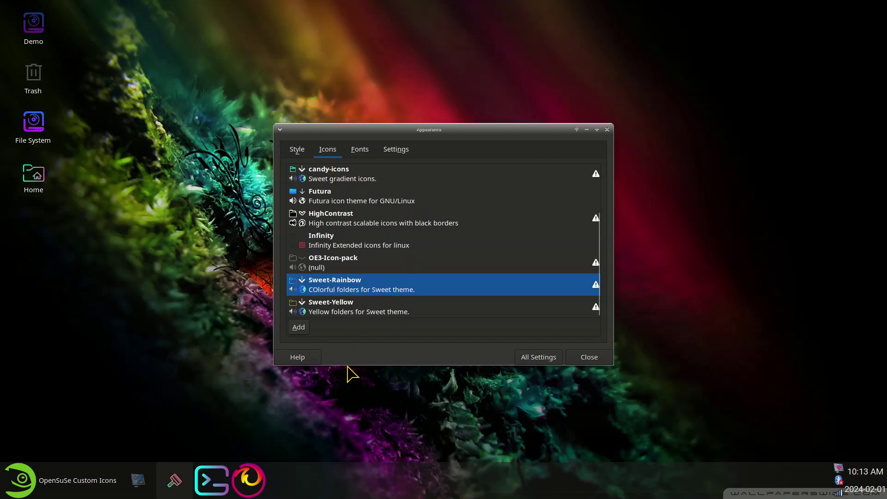
{"action": "double_click", "coordinate": [33, 178]}
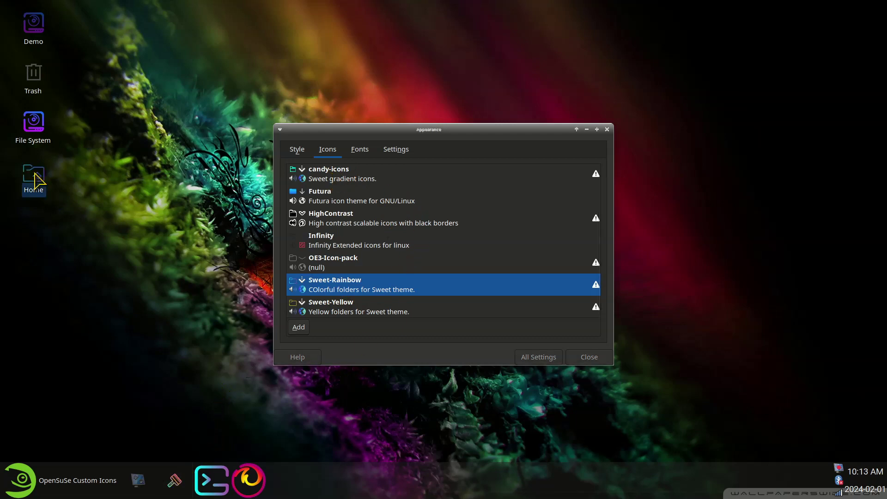
{"action": "scroll", "coordinate": [301, 224], "scroll_direction": "down", "scroll_amount": 3}
{"action": "scroll", "coordinate": [302, 223], "scroll_direction": "up", "scroll_amount": 3}
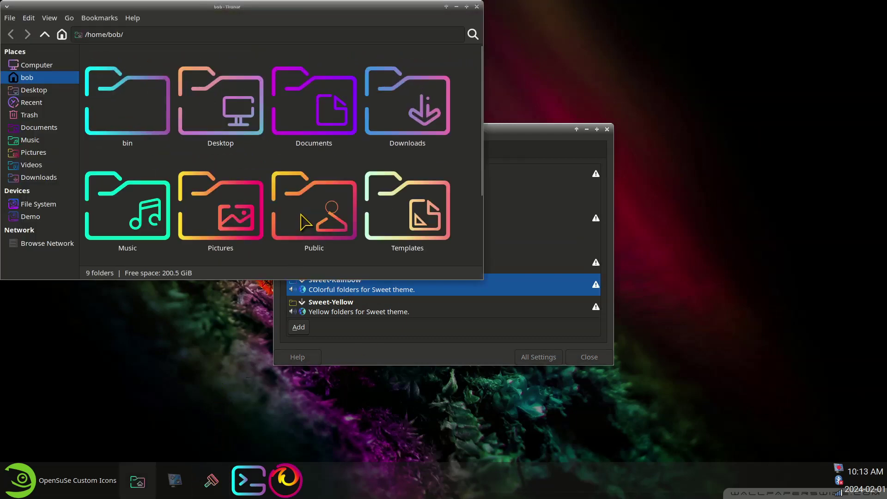
{"action": "scroll", "coordinate": [307, 222], "scroll_direction": "down", "scroll_amount": 3}
{"action": "scroll", "coordinate": [308, 222], "scroll_direction": "up", "scroll_amount": 2}
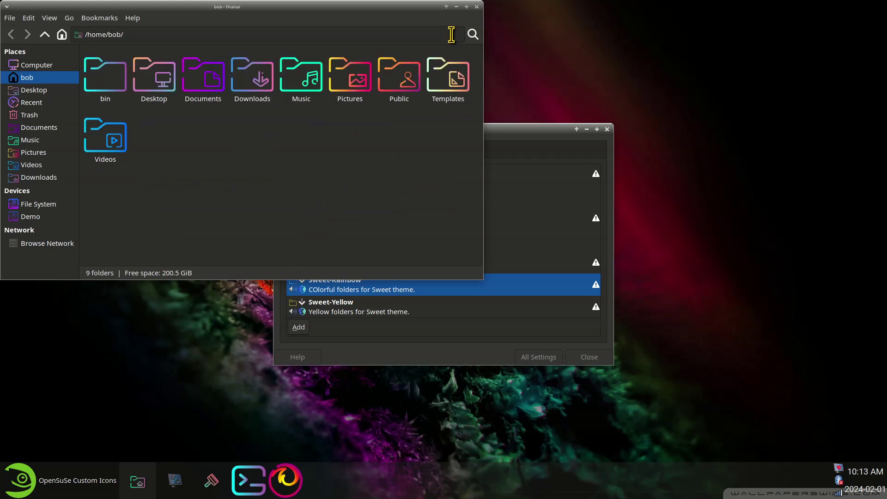
{"action": "left_click", "coordinate": [476, 6]}
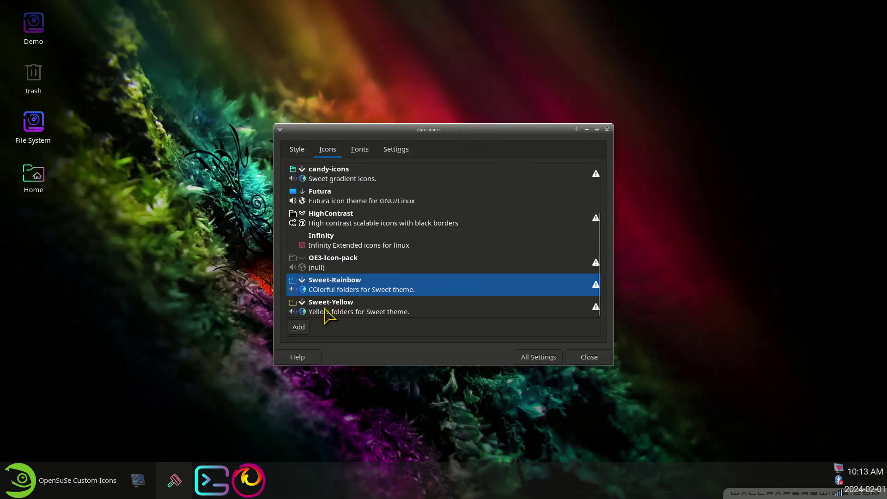
Apply the Sweet-Yellow icon theme and preview its yellow icons in the home folder
{"action": "left_click", "coordinate": [81, 464]}
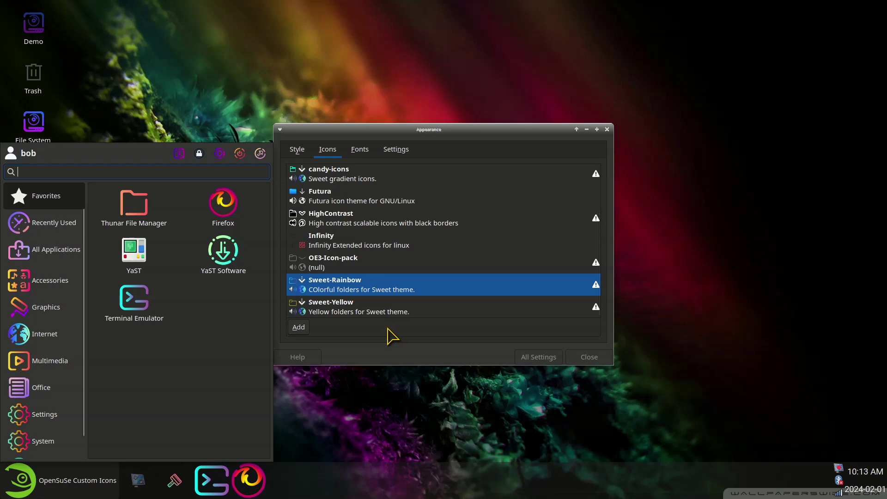
{"action": "left_click", "coordinate": [365, 310]}
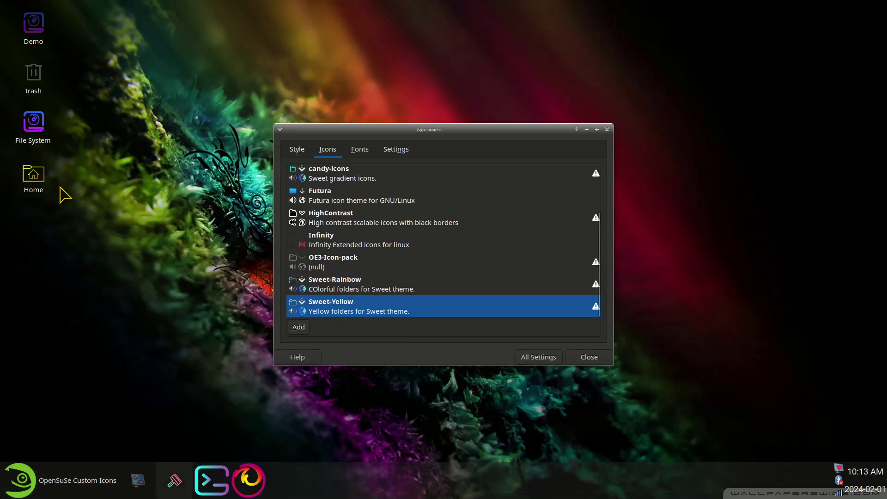
{"action": "double_click", "coordinate": [33, 175]}
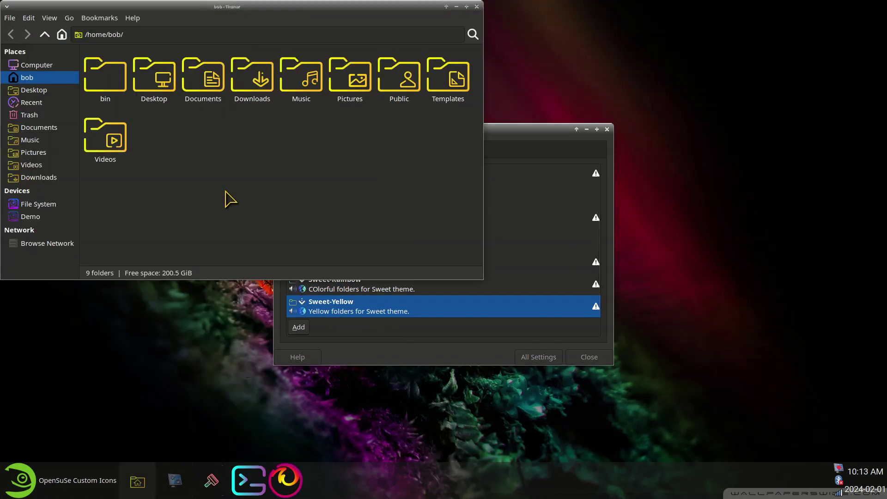
{"action": "scroll", "coordinate": [227, 199], "scroll_direction": "up", "scroll_amount": 2}
{"action": "scroll", "coordinate": [226, 198], "scroll_direction": "down", "scroll_amount": 2}
{"action": "scroll", "coordinate": [226, 199], "scroll_direction": "up", "scroll_amount": 1}
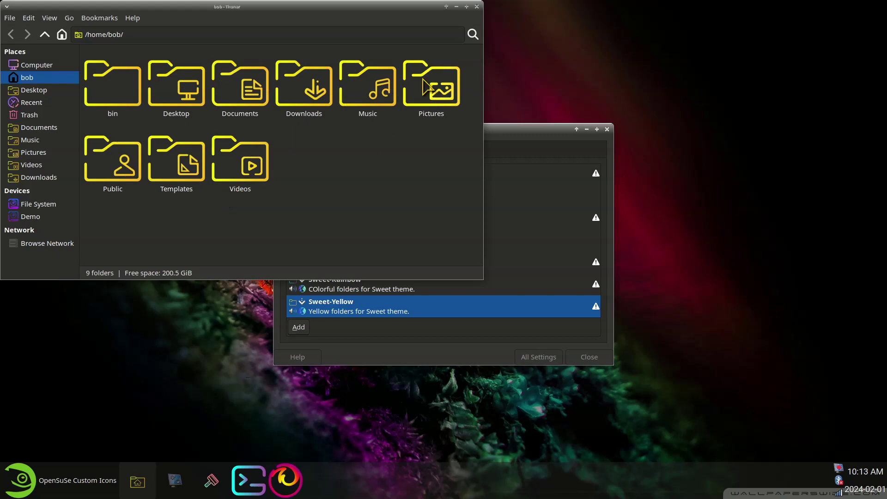
{"action": "left_click", "coordinate": [478, 7]}
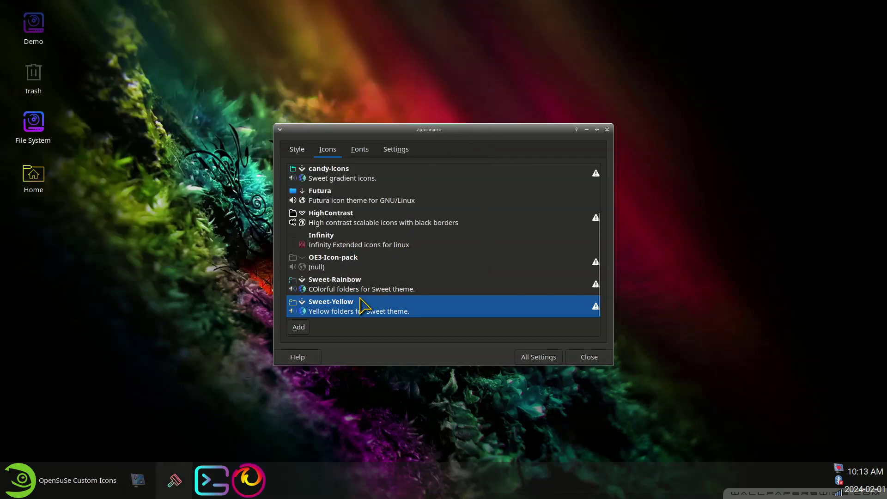
{"action": "scroll", "coordinate": [362, 305], "scroll_direction": "up", "scroll_amount": 3}
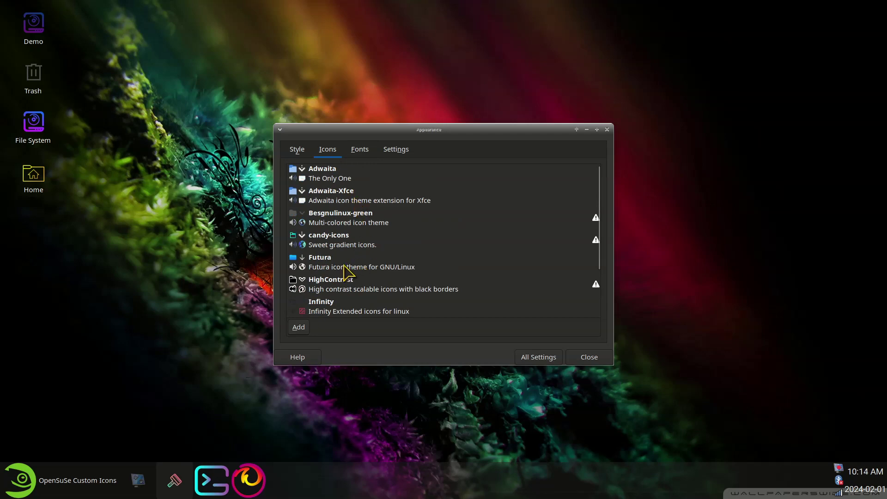
Revert the icon theme to Futura, close Appearance, and open the home folder in Thunar
{"action": "left_click", "coordinate": [345, 268]}
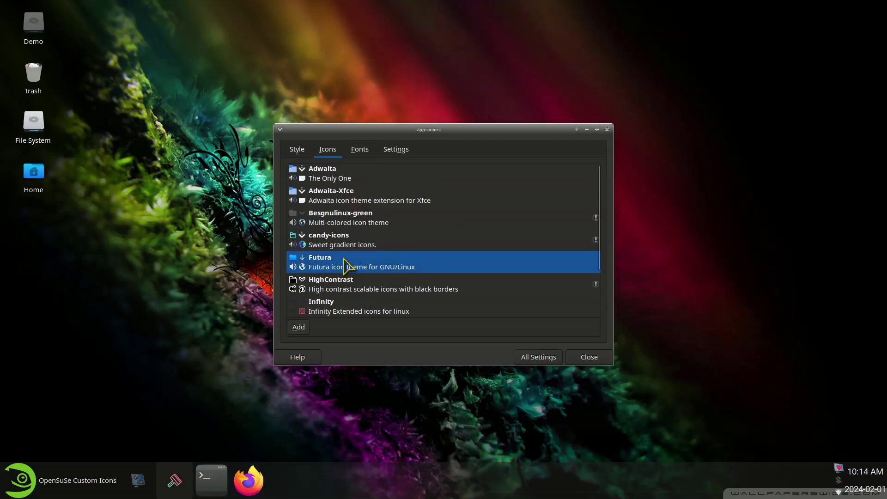
{"action": "left_click", "coordinate": [587, 357]}
{"action": "double_click", "coordinate": [36, 177]}
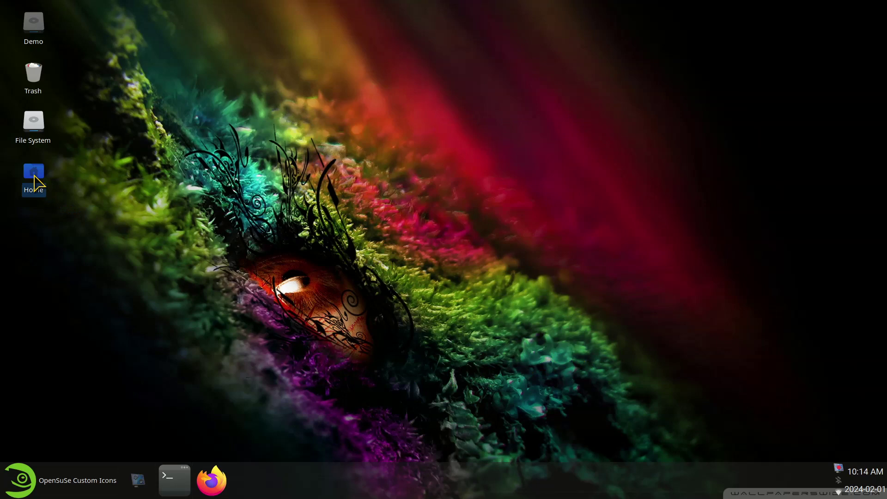
{"action": "left_click_drag", "start_coordinate": [257, 10], "coordinate": [377, 78]}
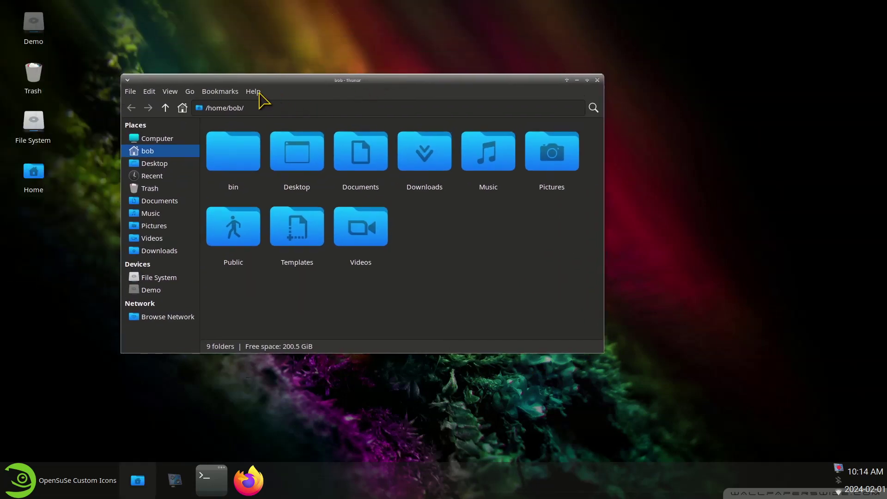
View Thunar's version and credits information, then close it
{"action": "left_click", "coordinate": [253, 91]}
{"action": "left_click", "coordinate": [268, 115]}
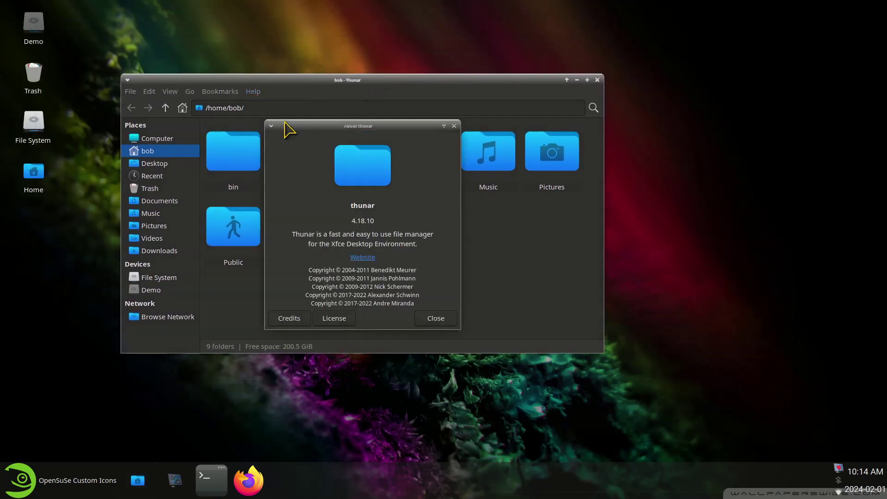
{"action": "left_click", "coordinate": [454, 126]}
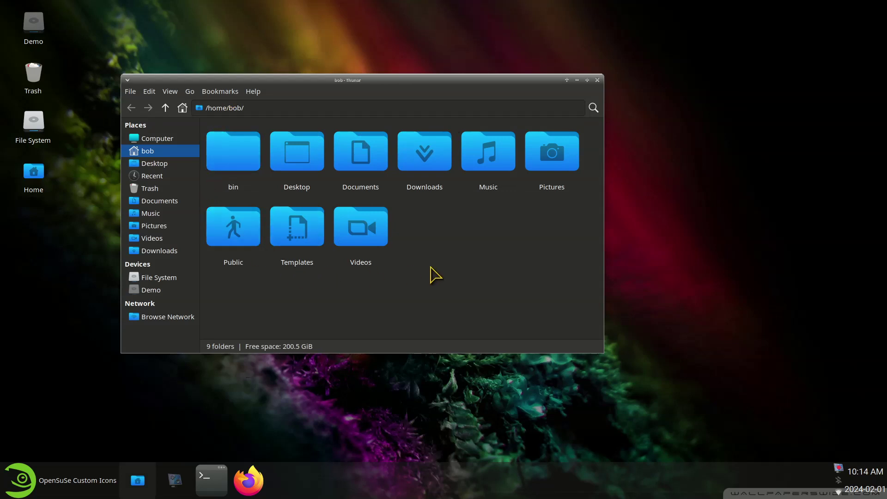
Show hidden files with Ctrl+H and open the .icons folder
{"action": "key", "text": "ctrl+h"}
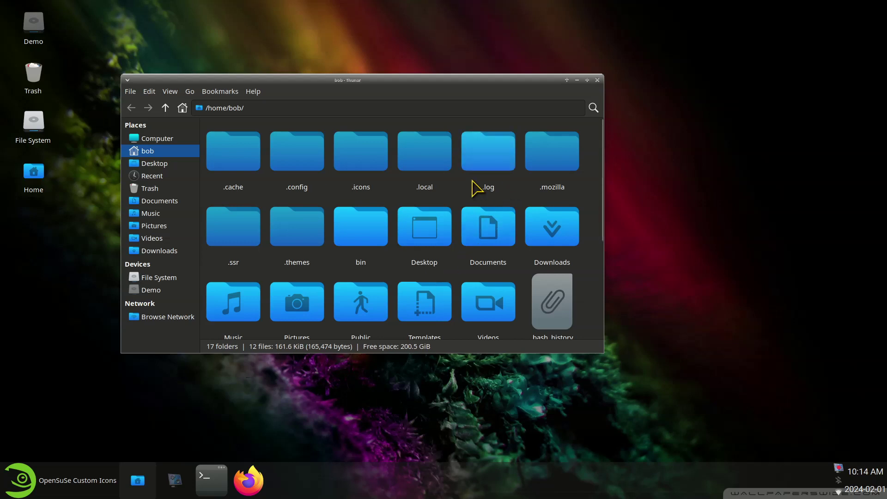
{"action": "right_click", "coordinate": [458, 187]}
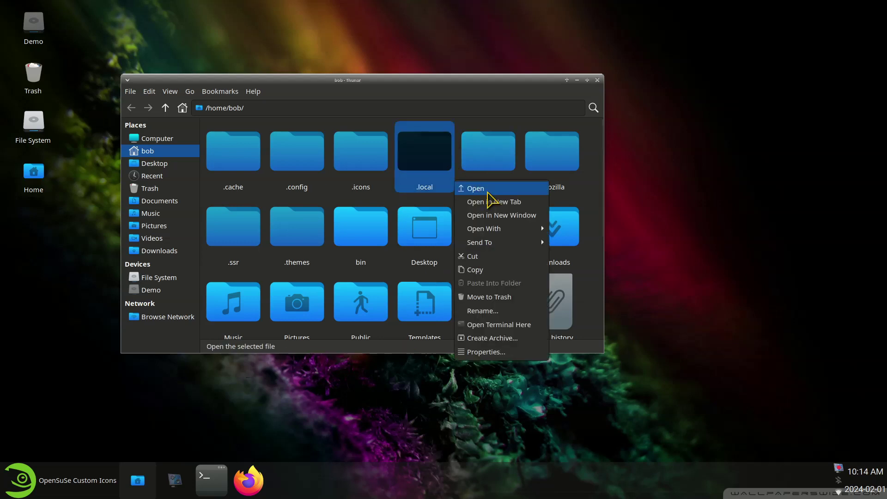
{"action": "right_click", "coordinate": [586, 182]}
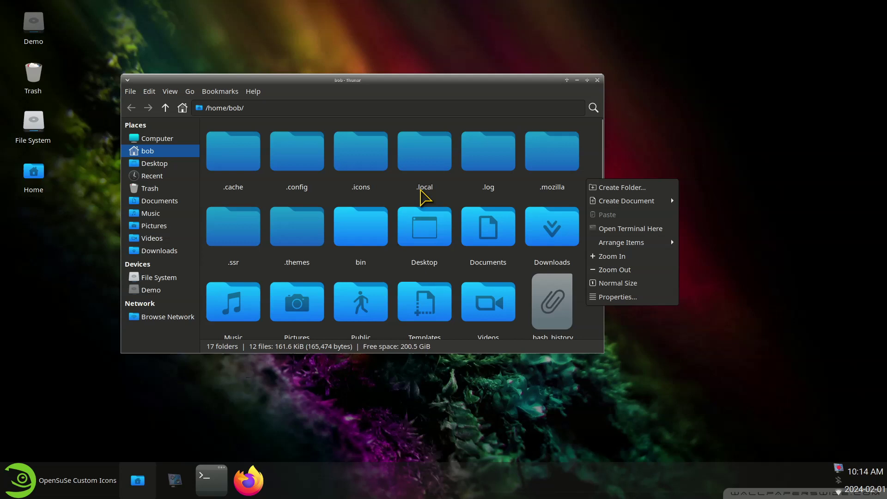
{"action": "left_click", "coordinate": [368, 197]}
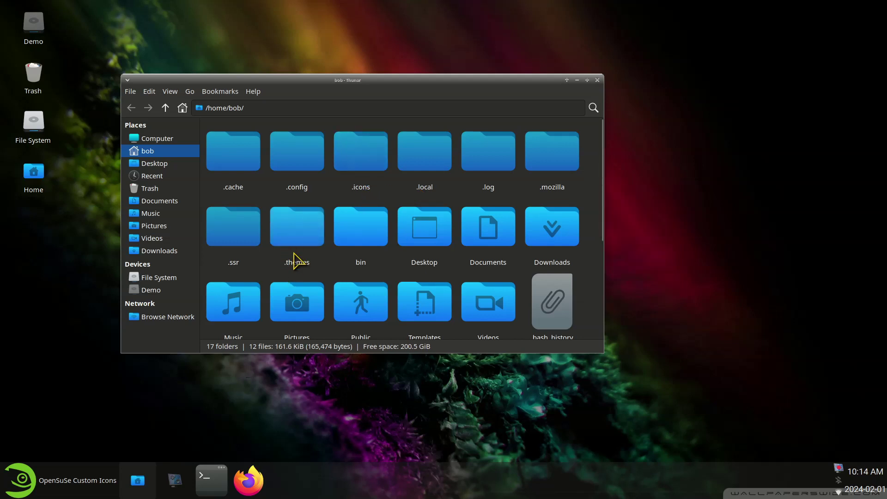
{"action": "double_click", "coordinate": [368, 167]}
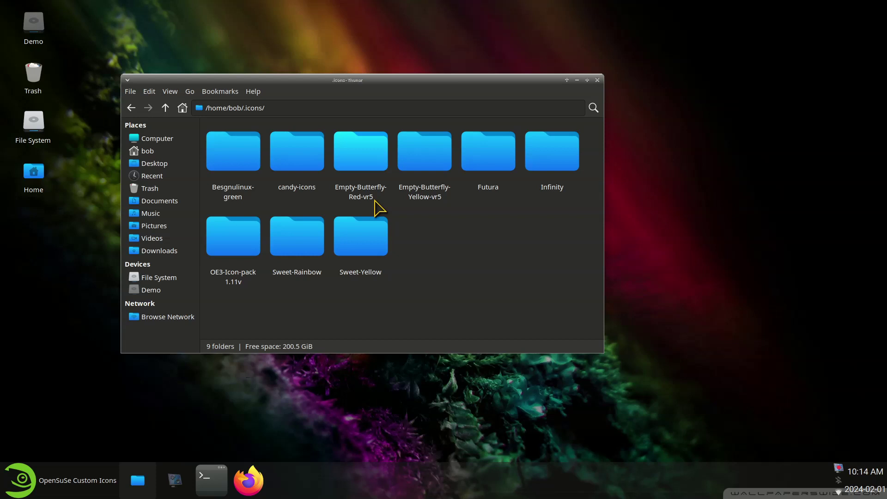
{"action": "left_click", "coordinate": [21, 480]}
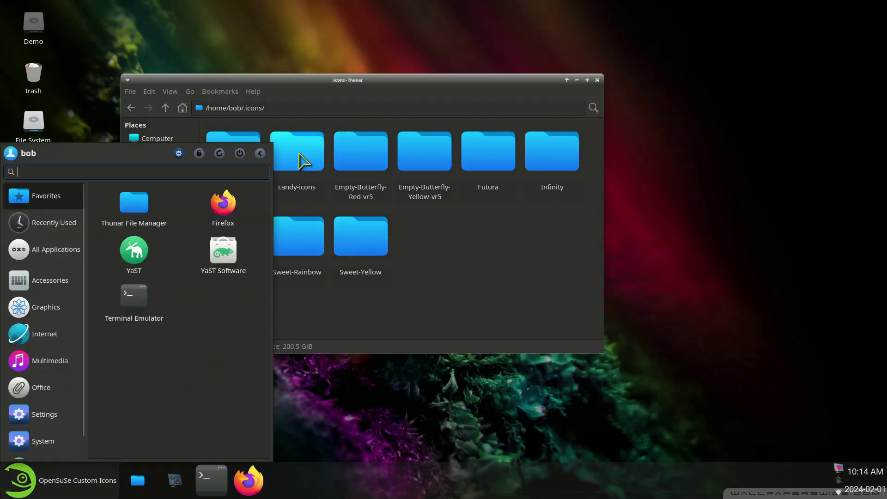
{"action": "left_click", "coordinate": [178, 153]}
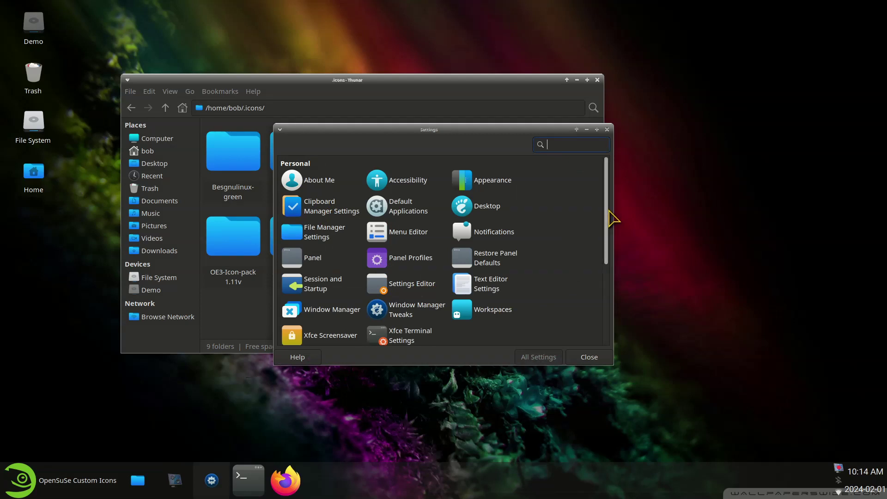
{"action": "left_click_drag", "start_coordinate": [610, 211], "coordinate": [610, 290]}
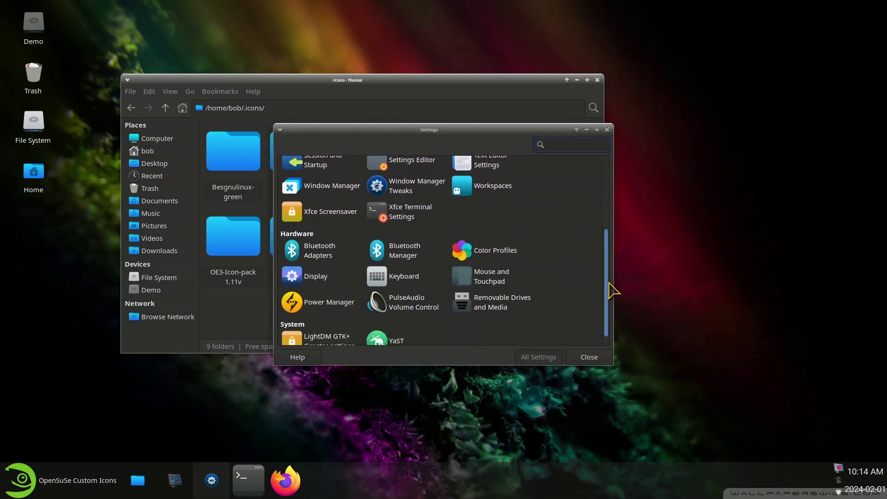
{"action": "left_click", "coordinate": [490, 279]}
{"action": "left_click_drag", "start_coordinate": [456, 133], "coordinate": [523, 166]}
{"action": "left_click", "coordinate": [415, 187]}
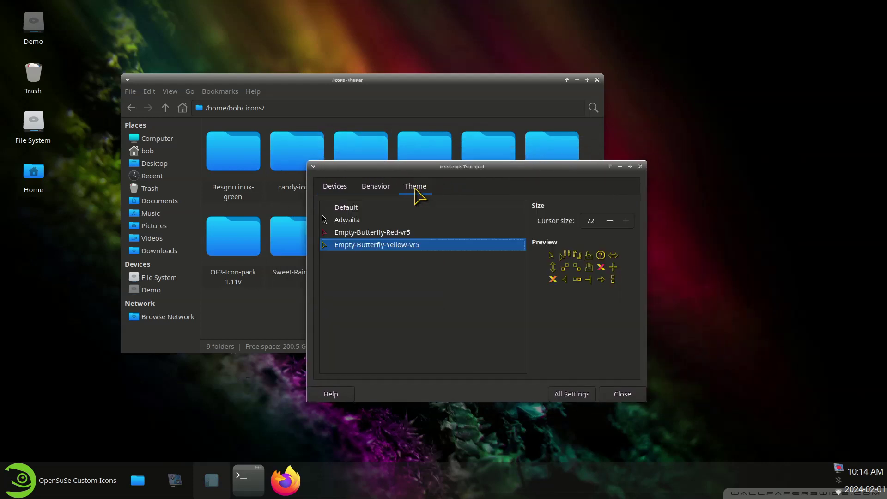
{"action": "left_click", "coordinate": [362, 233]}
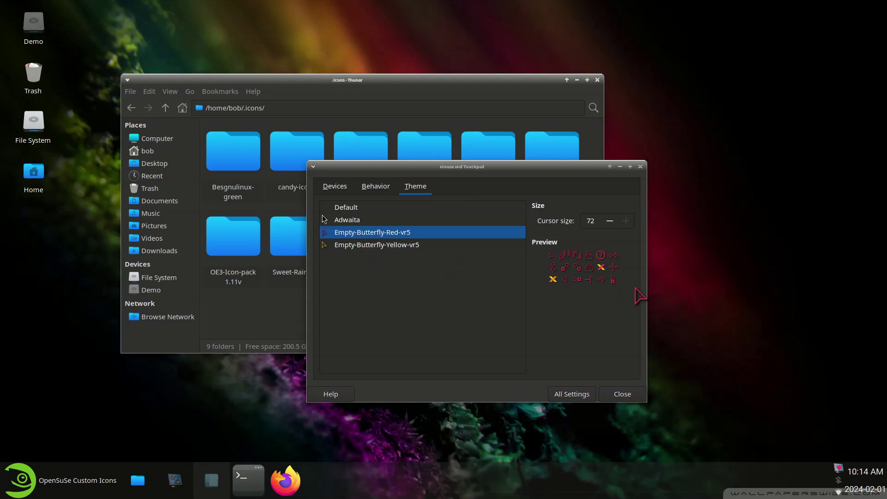
{"action": "left_click", "coordinate": [400, 247]}
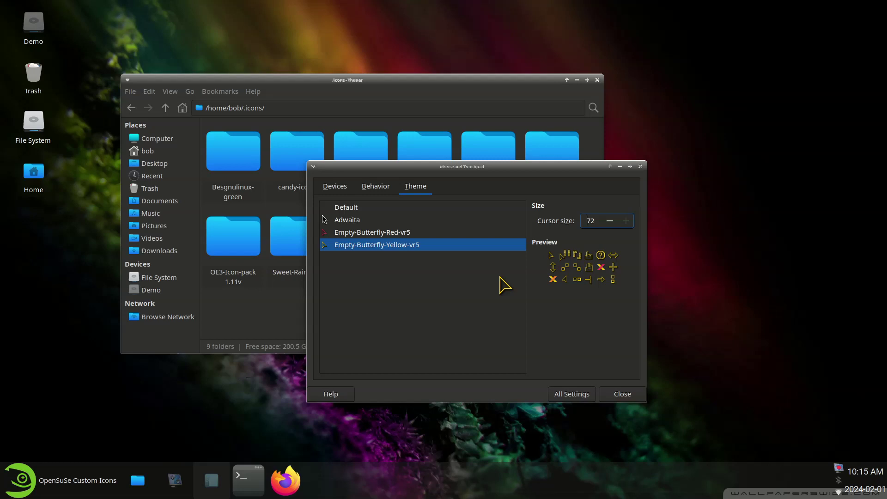
{"action": "left_click", "coordinate": [347, 221]}
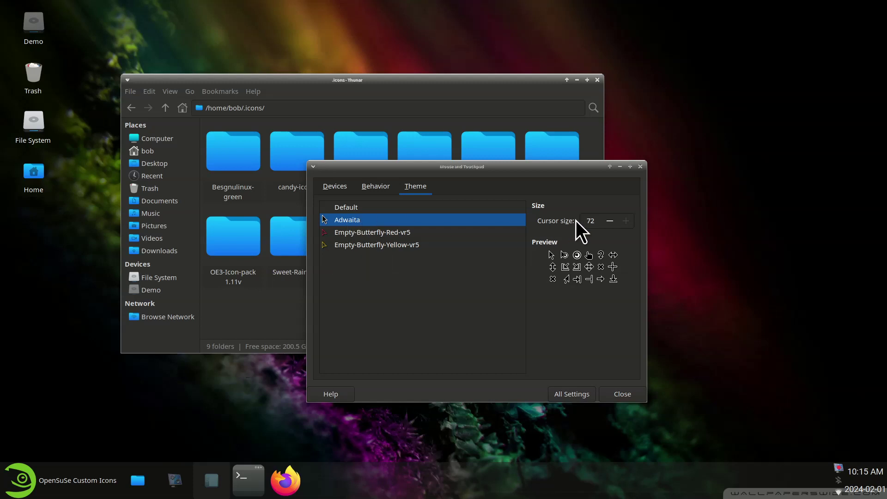
{"action": "left_click", "coordinate": [354, 209]}
{"action": "left_click", "coordinate": [363, 219]}
{"action": "left_click", "coordinate": [368, 245]}
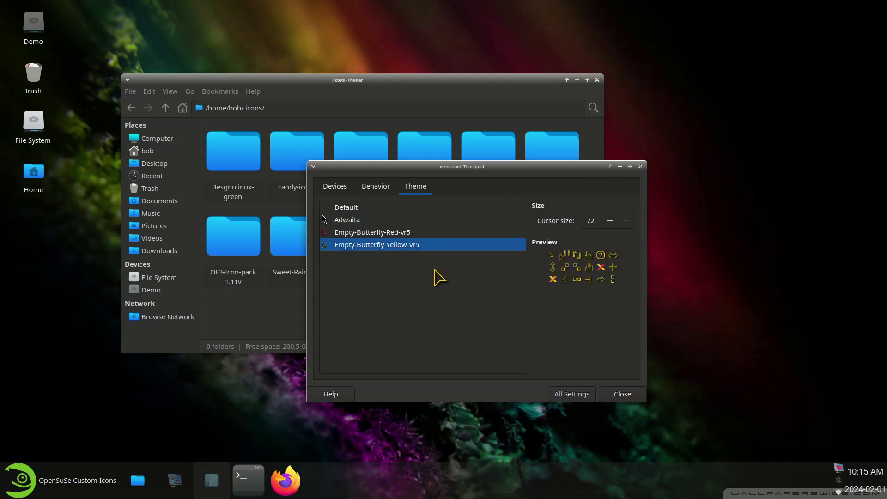
{"action": "left_click", "coordinate": [623, 395]}
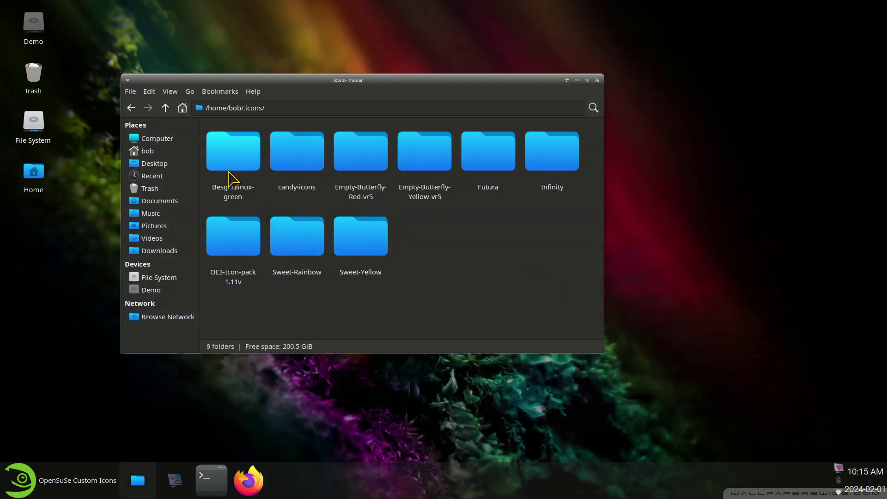
Open .themes from Home to view BlueSky and Sweet-Ambar-Blue-Dark-v40, then close Thunar
{"action": "left_click", "coordinate": [182, 108]}
{"action": "double_click", "coordinate": [305, 238]}
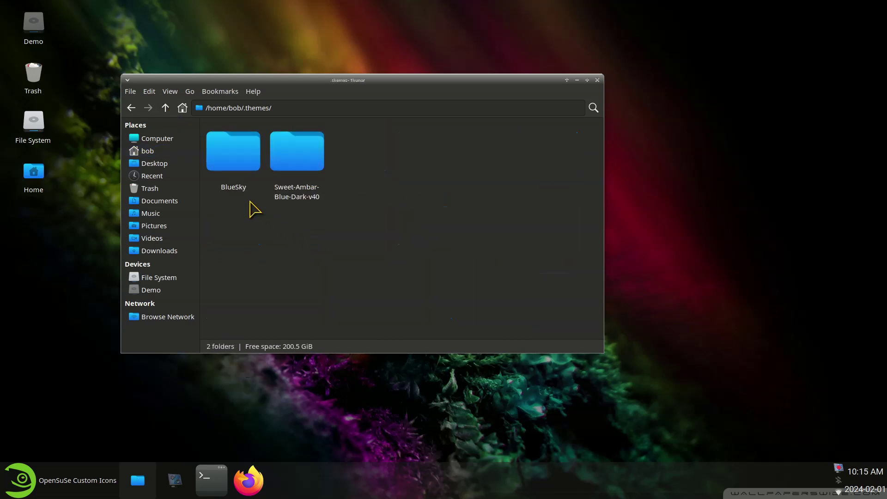
{"action": "left_click", "coordinate": [597, 81]}
{"action": "left_click", "coordinate": [92, 470]}
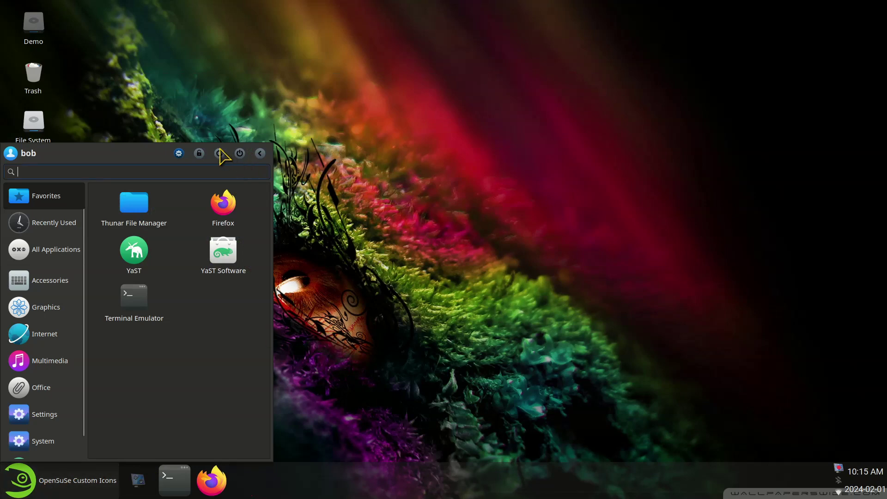
Apply the BlueSky style from Appearance in the Settings Manager
{"action": "left_click", "coordinate": [177, 154]}
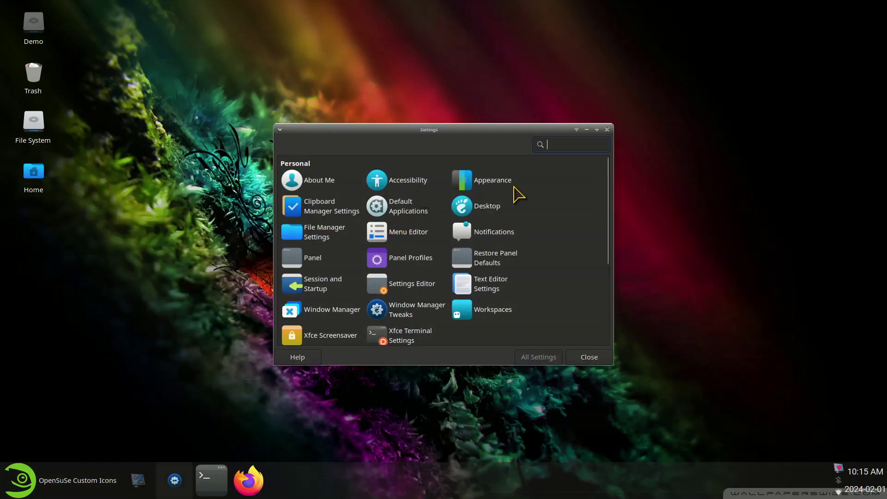
{"action": "left_click", "coordinate": [493, 189]}
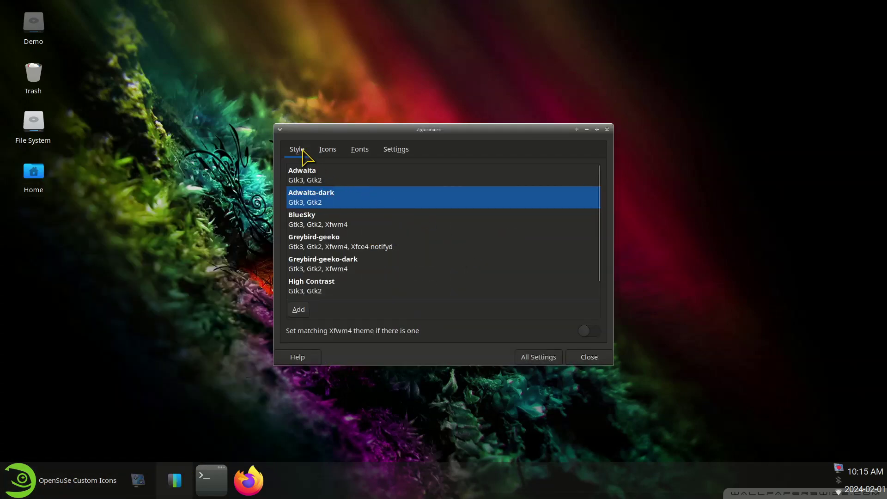
{"action": "left_click", "coordinate": [314, 221]}
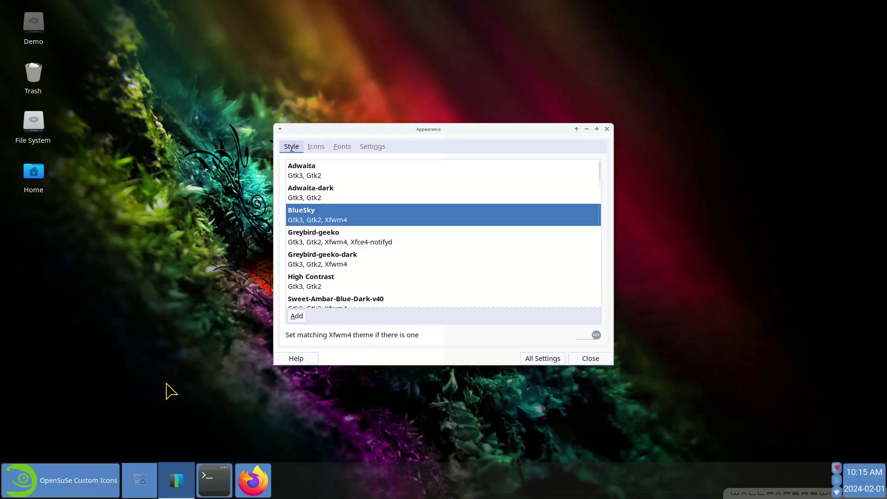
{"action": "left_click", "coordinate": [70, 486]}
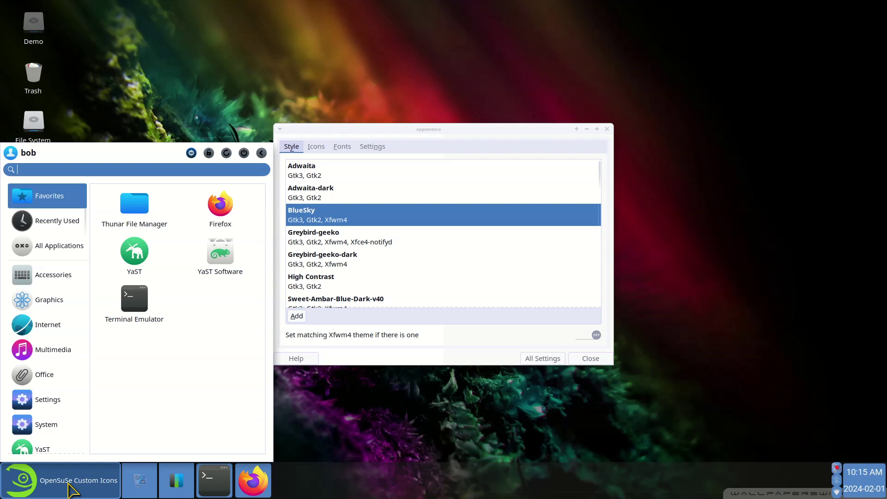
Reopen the home folder, hide hidden files with Ctrl+H, and close Thunar
{"action": "left_click", "coordinate": [173, 85]}
{"action": "double_click", "coordinate": [32, 178]}
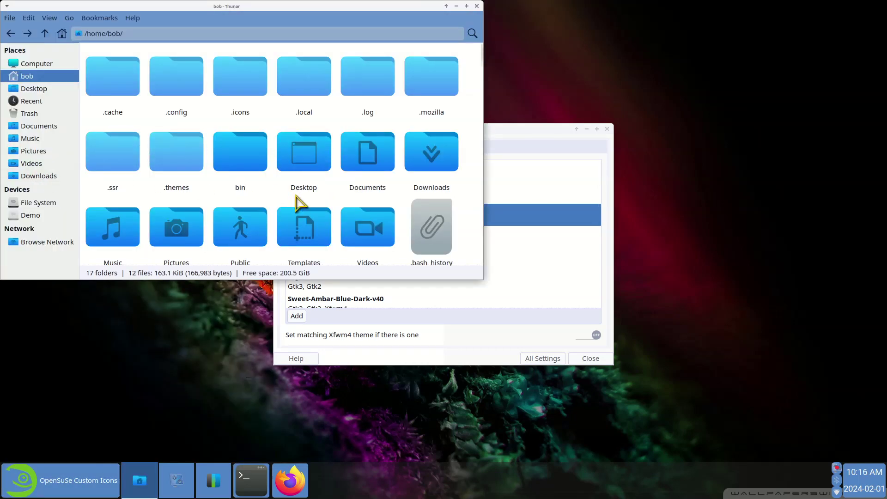
{"action": "key", "text": "ctrl+h"}
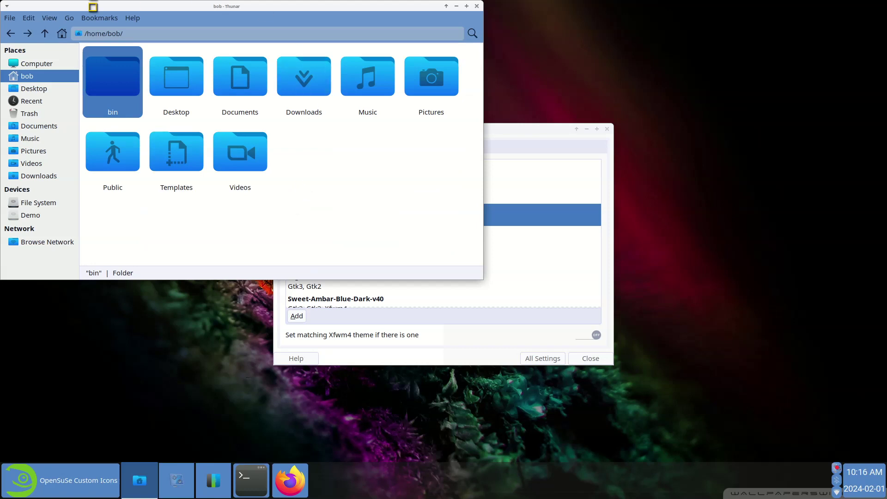
{"action": "left_click", "coordinate": [476, 6]}
{"action": "scroll", "coordinate": [347, 266], "scroll_direction": "down", "scroll_amount": 1}
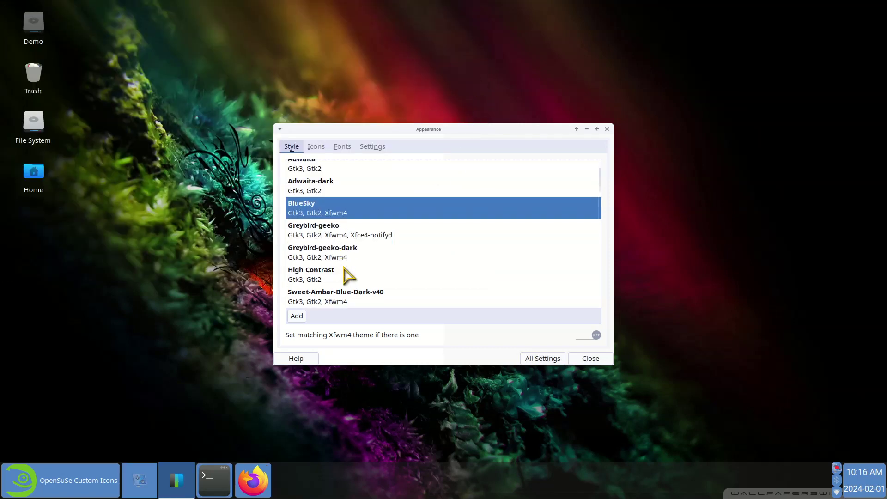
Apply Sweet-Ambar-Blue-Dark-v40 style and candy-icons, then open the home folder to preview
{"action": "left_click", "coordinate": [331, 300]}
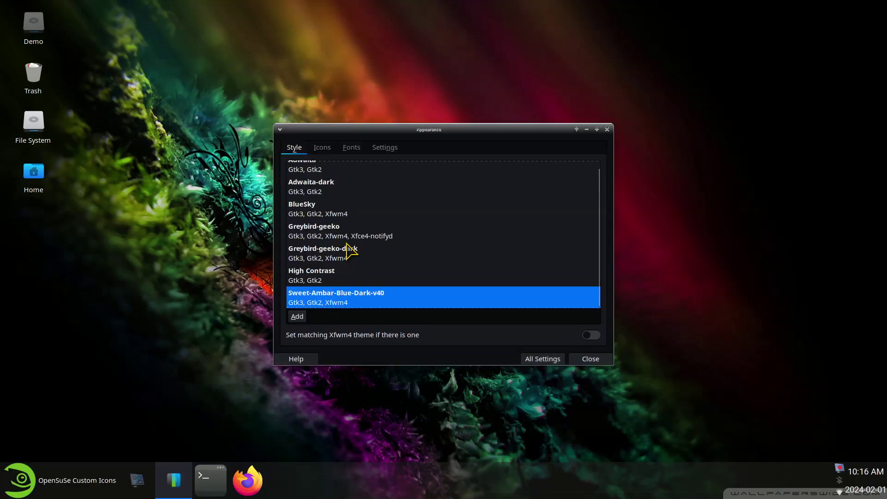
{"action": "left_click", "coordinate": [322, 147]}
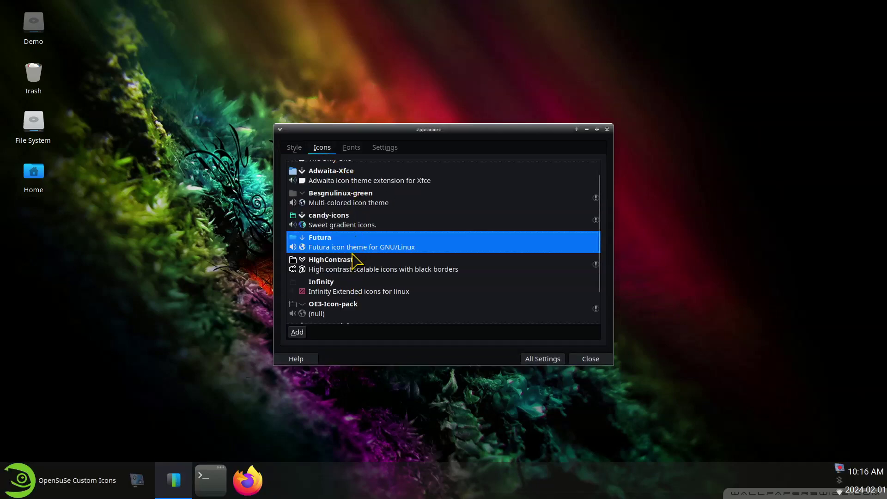
{"action": "left_click", "coordinate": [337, 223]}
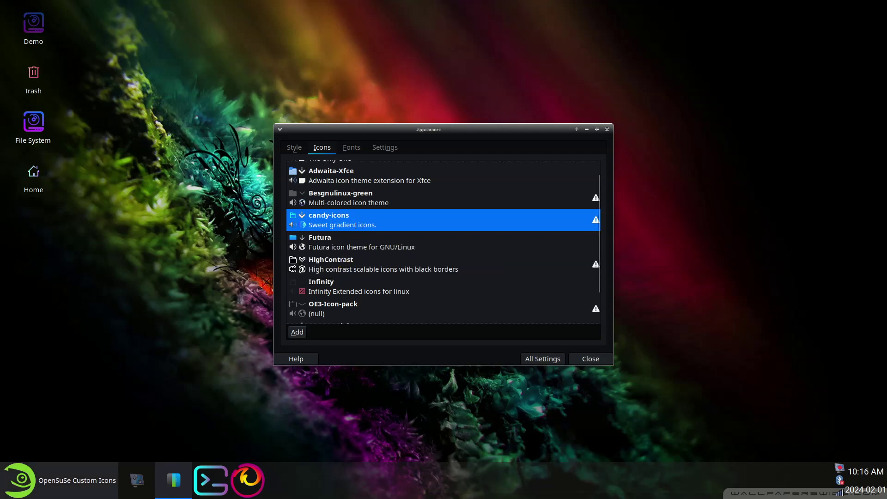
{"action": "double_click", "coordinate": [33, 178]}
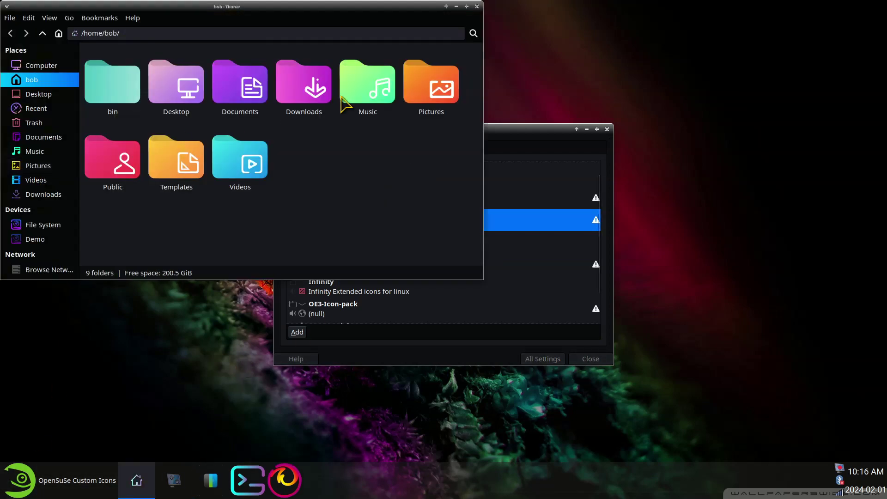
Bring Appearance Settings back to its list of installed icon themes
{"action": "left_click", "coordinate": [536, 138]}
{"action": "left_click", "coordinate": [18, 482]}
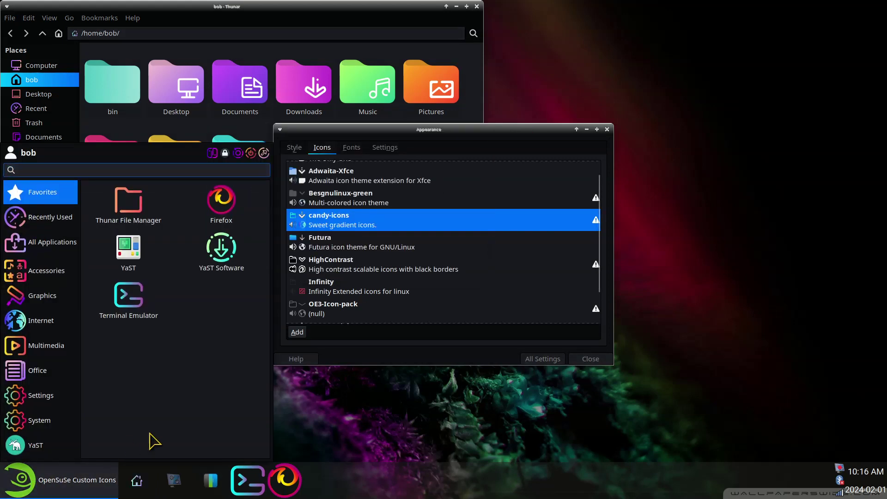
{"action": "left_click", "coordinate": [294, 147]}
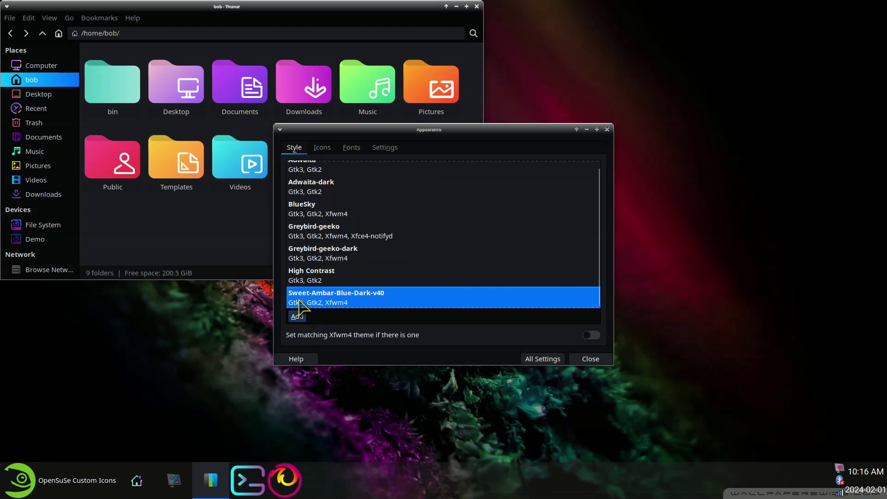
{"action": "left_click", "coordinate": [322, 148]}
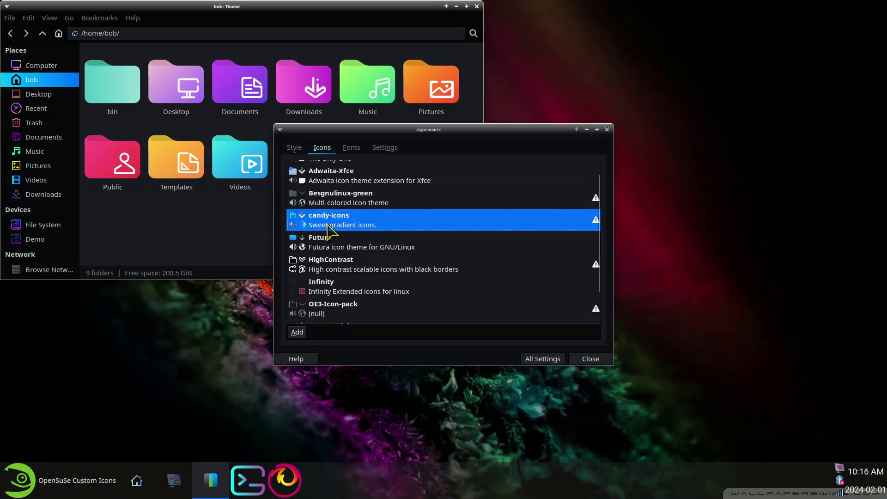
{"action": "scroll", "coordinate": [369, 301], "scroll_direction": "down", "scroll_amount": 2}
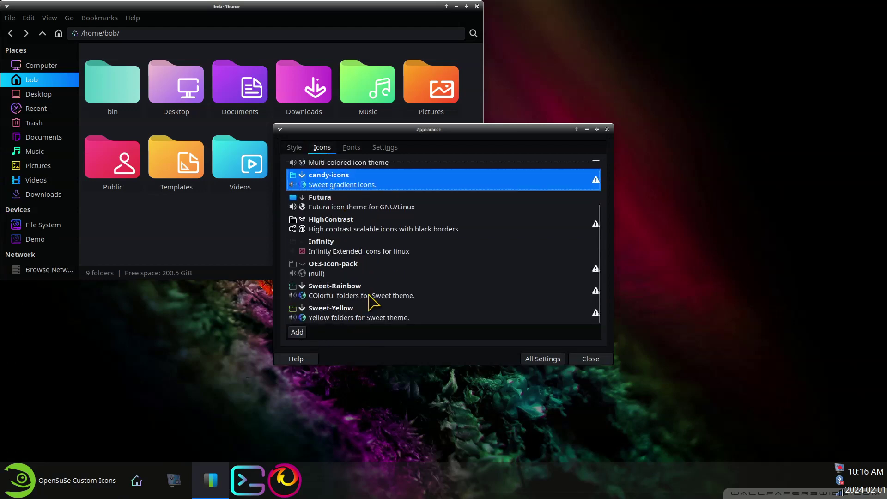
Preview the Sweet-Rainbow, Sweet-Yellow, OE3-Icon-pack, Infinity and Futura icon themes
{"action": "left_click", "coordinate": [315, 297]}
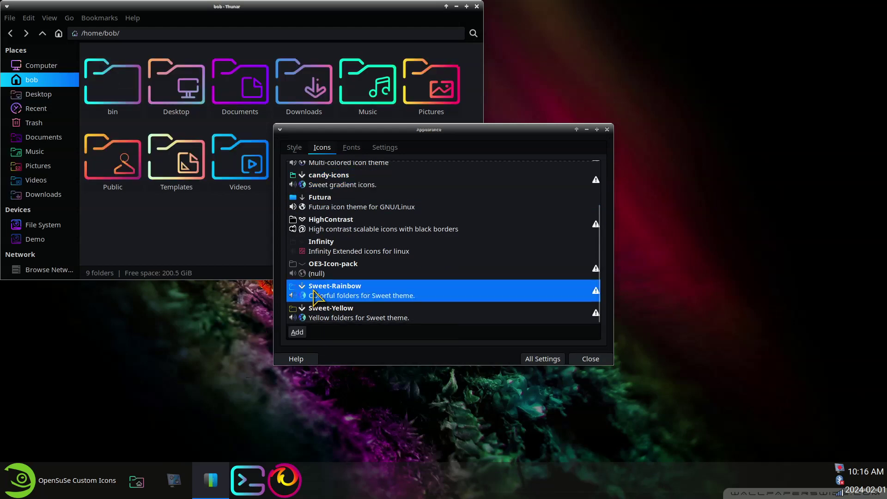
{"action": "left_click", "coordinate": [322, 318]}
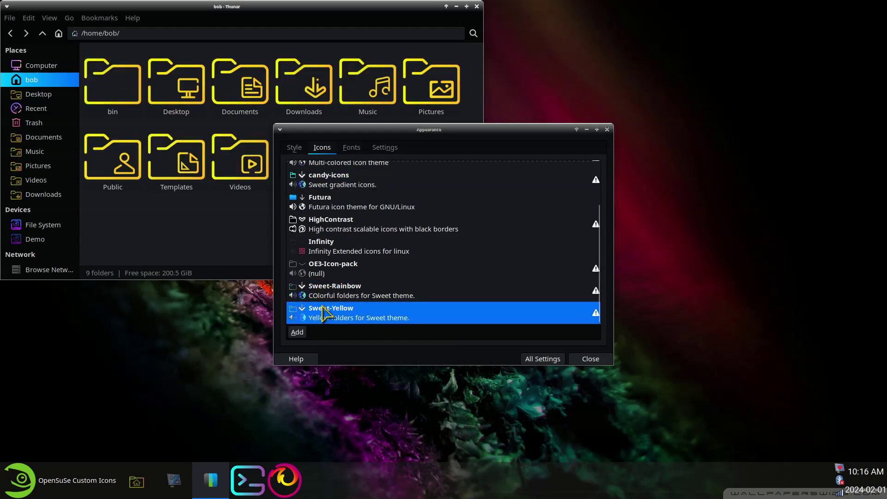
{"action": "left_click", "coordinate": [326, 292]}
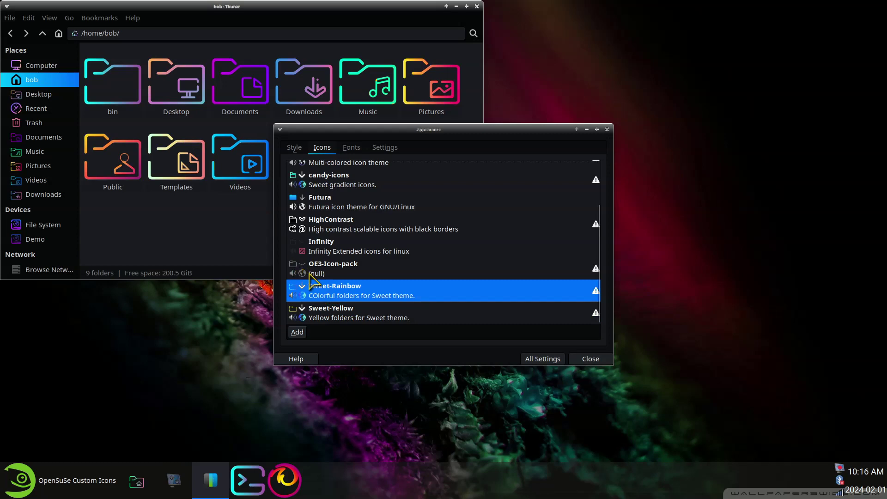
{"action": "left_click", "coordinate": [318, 272]}
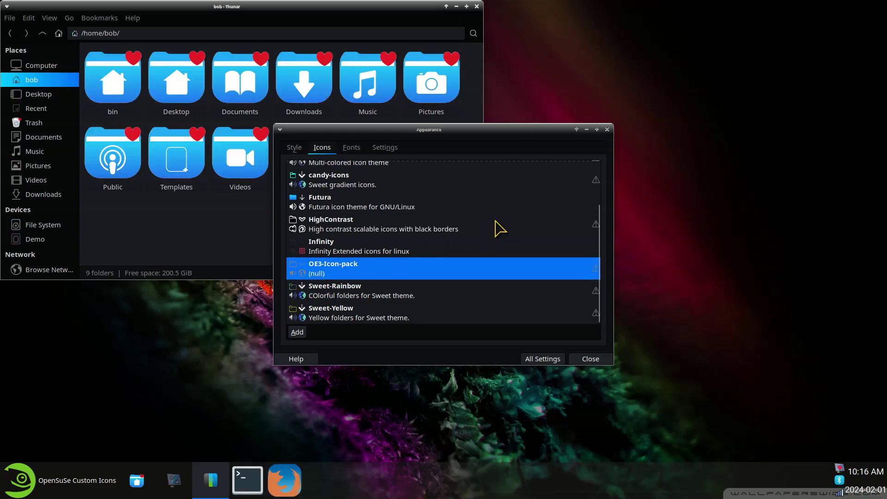
{"action": "left_click", "coordinate": [338, 250]}
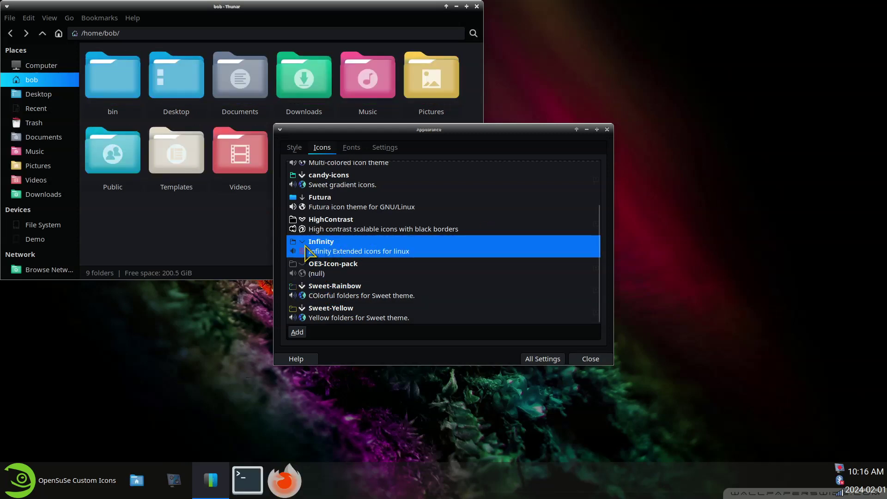
{"action": "left_click", "coordinate": [318, 206]}
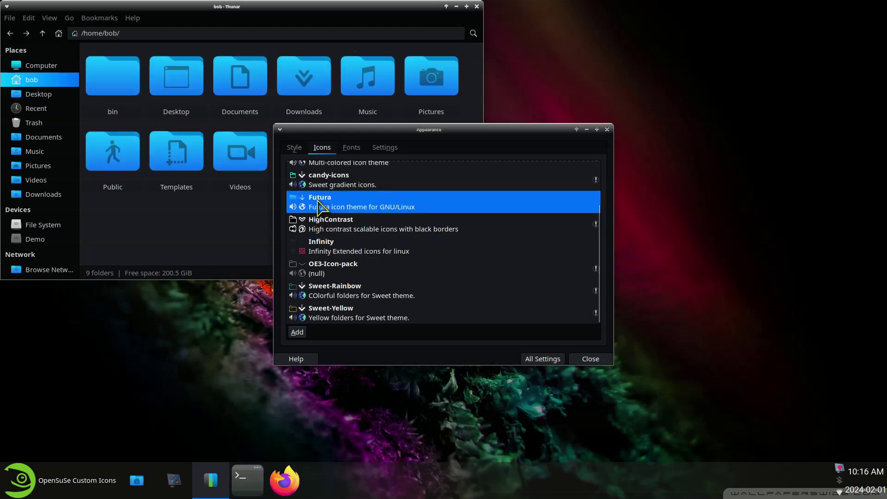
Try candy-icons and Besgnulinux-green, then settle on Futura and close Appearance Settings
{"action": "left_click", "coordinate": [326, 181]}
{"action": "scroll", "coordinate": [360, 222], "scroll_direction": "up", "scroll_amount": 3}
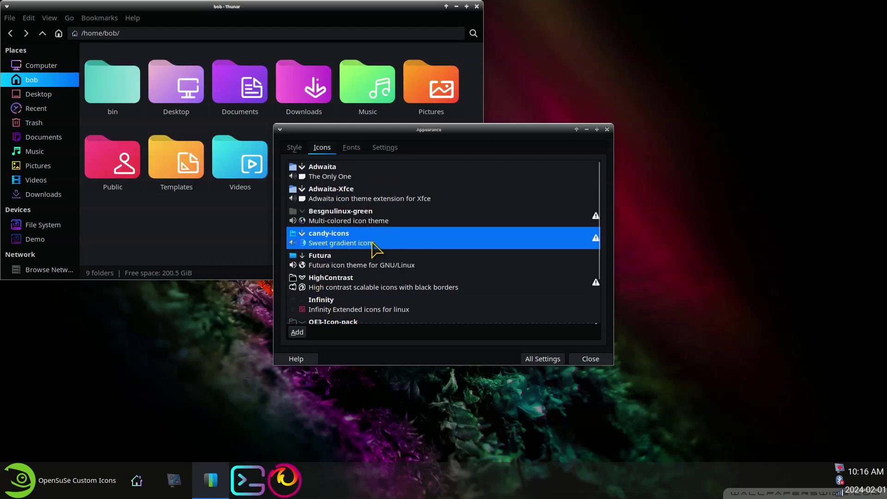
{"action": "left_click", "coordinate": [326, 224]}
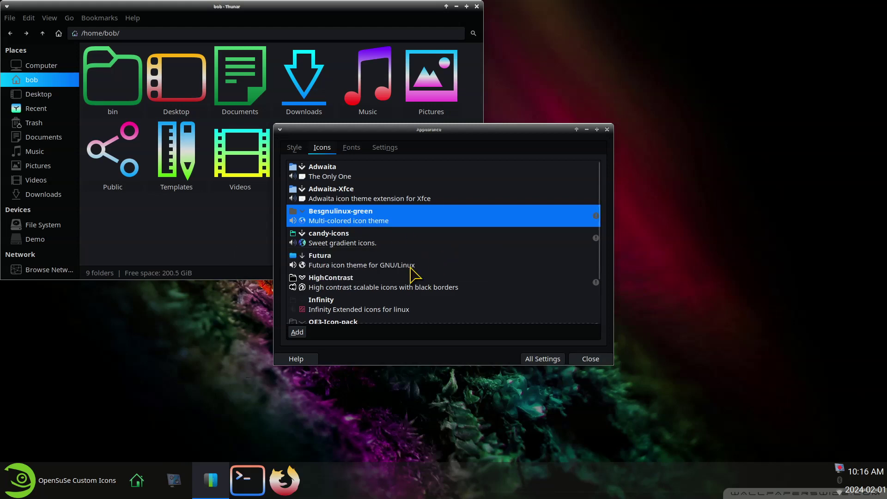
{"action": "left_click", "coordinate": [312, 261]}
{"action": "left_click", "coordinate": [607, 129]}
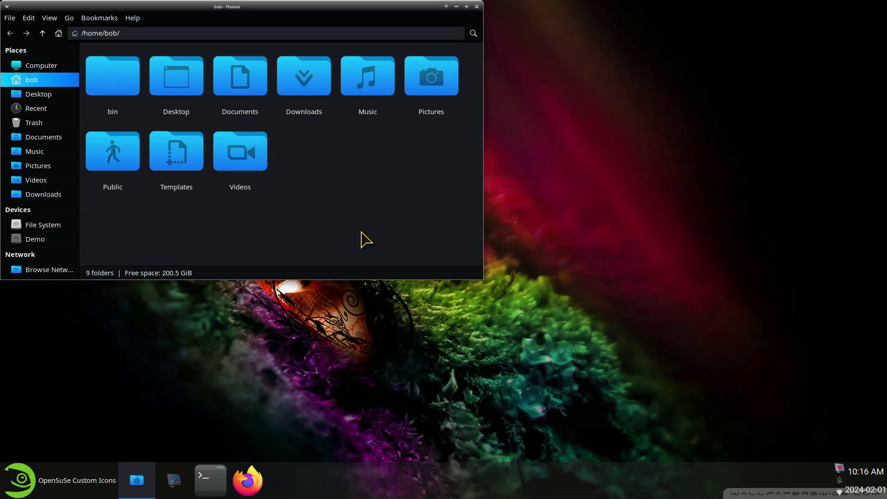
Show hidden files and open the .icons folder in the home folder
{"action": "key", "text": "ctrl+h"}
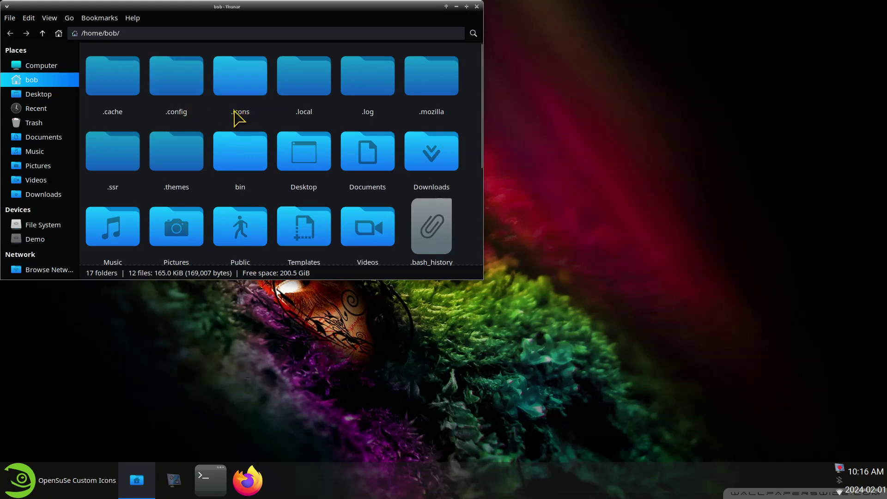
{"action": "double_click", "coordinate": [238, 85]}
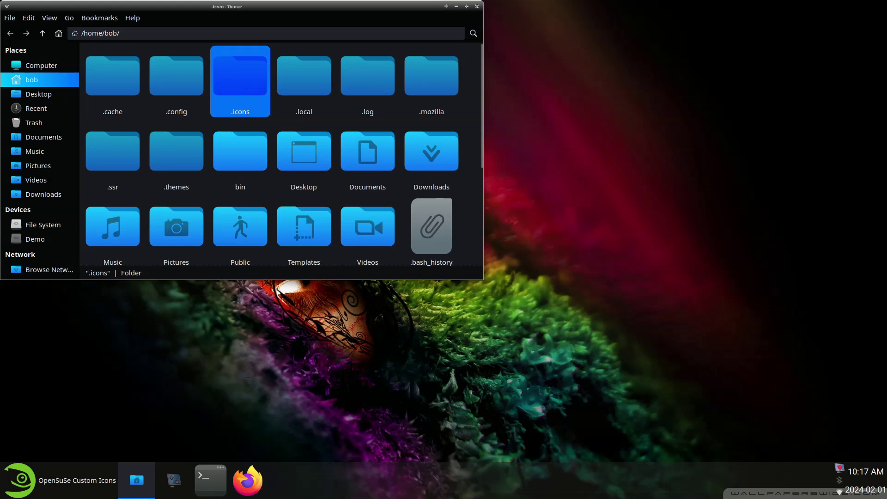
{"action": "left_click", "coordinate": [244, 85]}
{"action": "left_click", "coordinate": [294, 108]}
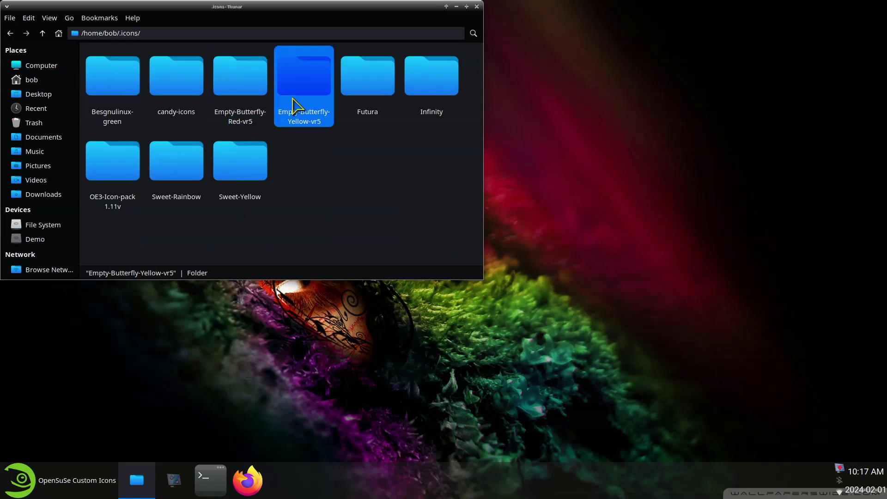
{"action": "left_click", "coordinate": [363, 167]}
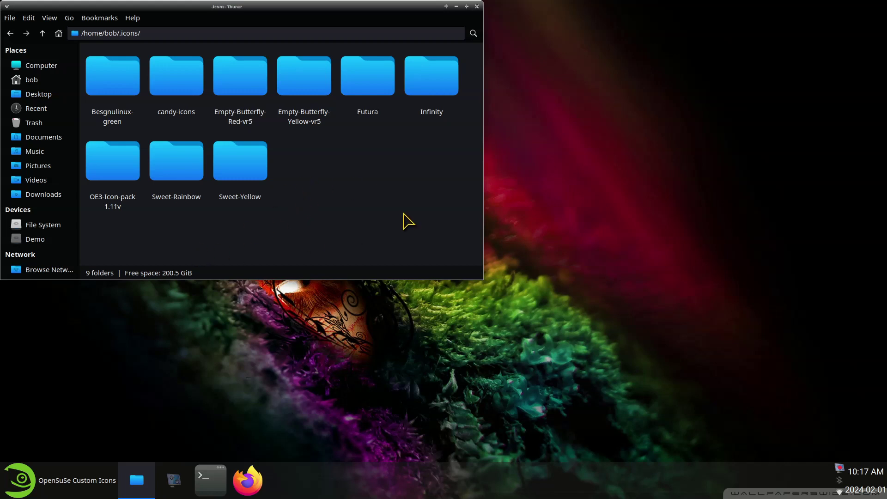
Inspect the Empty-Butterfly-Red-vr5, Empty-Butterfly-Yellow-vr5 and Besgnulinux-green folders, returning to .icons each time
{"action": "double_click", "coordinate": [261, 84]}
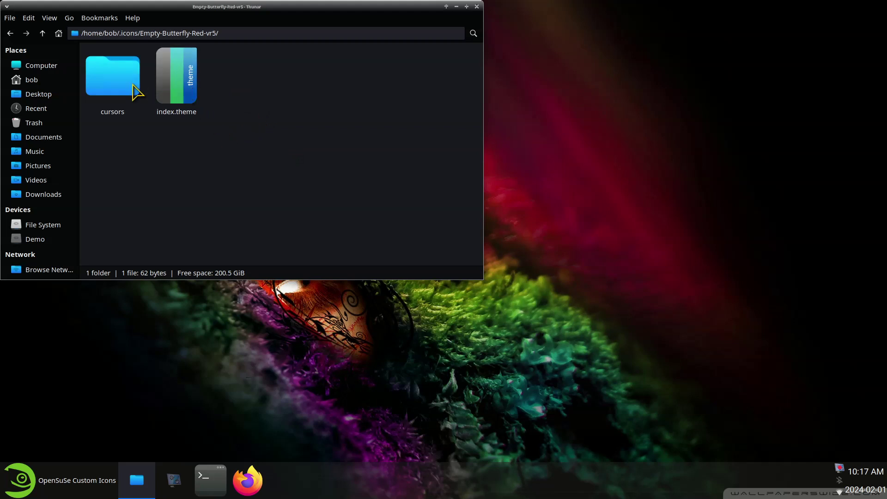
{"action": "left_click", "coordinate": [42, 33]}
{"action": "double_click", "coordinate": [304, 86]}
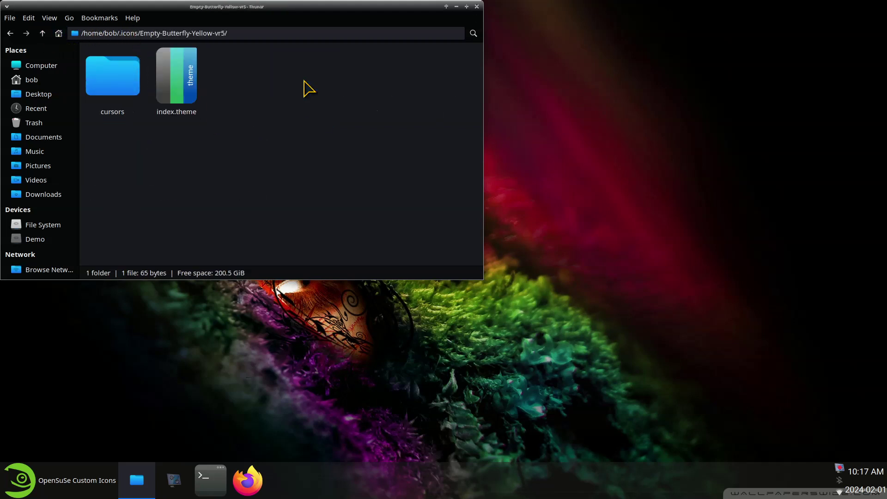
{"action": "left_click", "coordinate": [42, 33]}
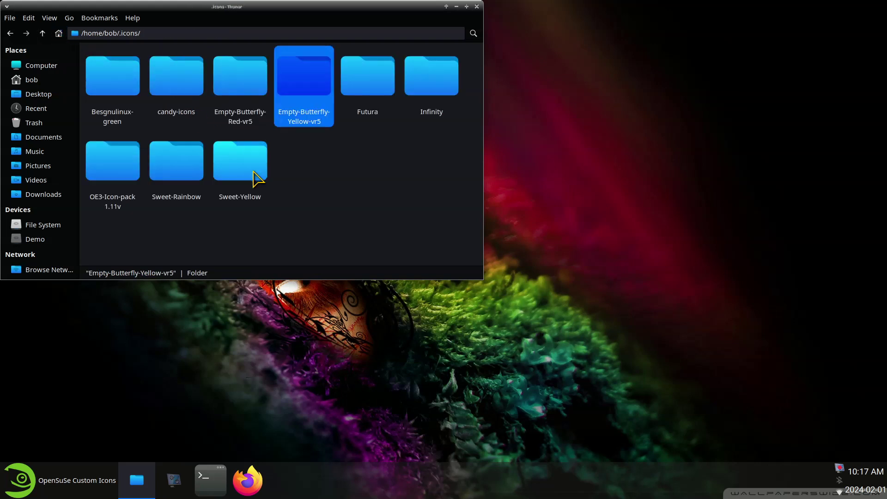
{"action": "double_click", "coordinate": [298, 90]}
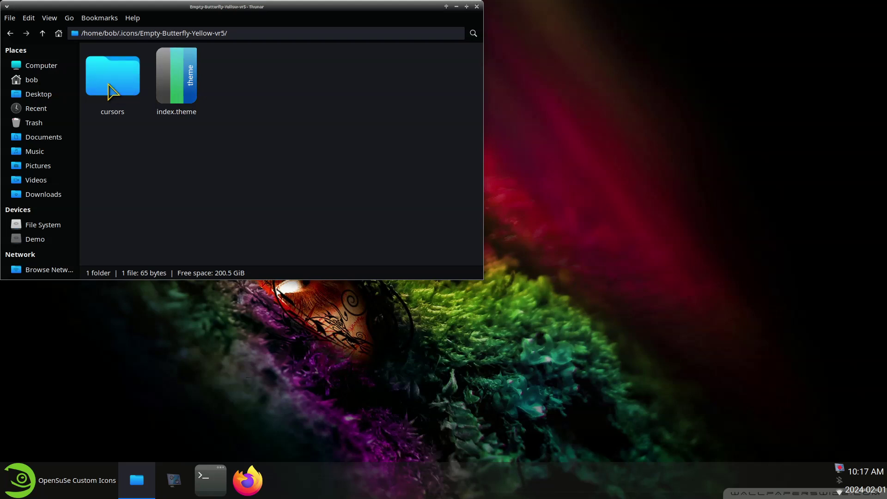
{"action": "left_click", "coordinate": [42, 33]}
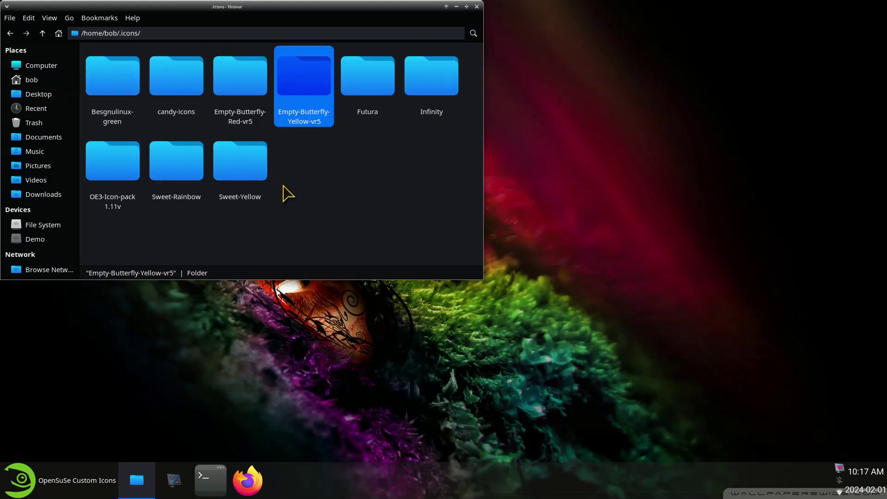
{"action": "double_click", "coordinate": [121, 88]}
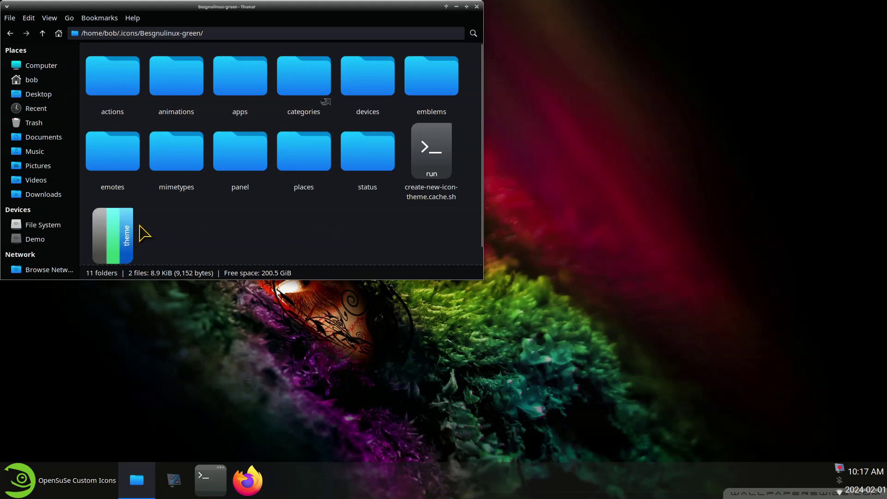
{"action": "left_click", "coordinate": [42, 33]}
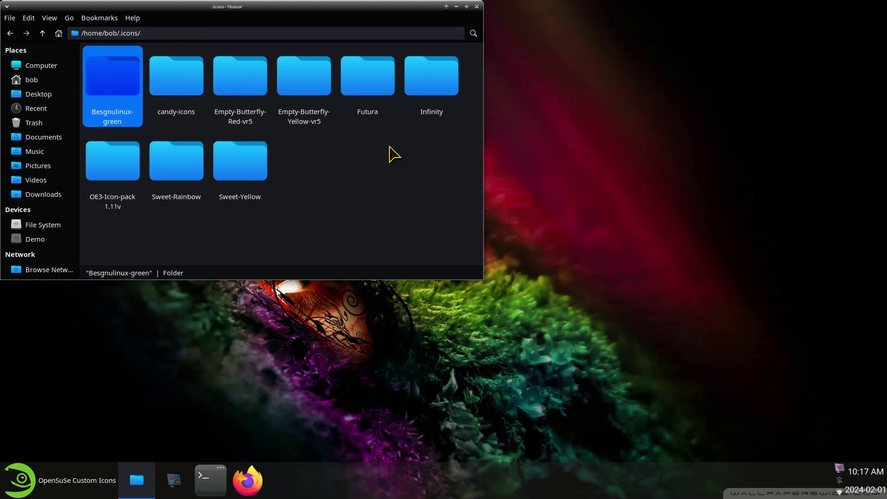
Close the file manager and open the Linux for Seniors YouTube channel in Firefox
{"action": "left_click", "coordinate": [477, 7]}
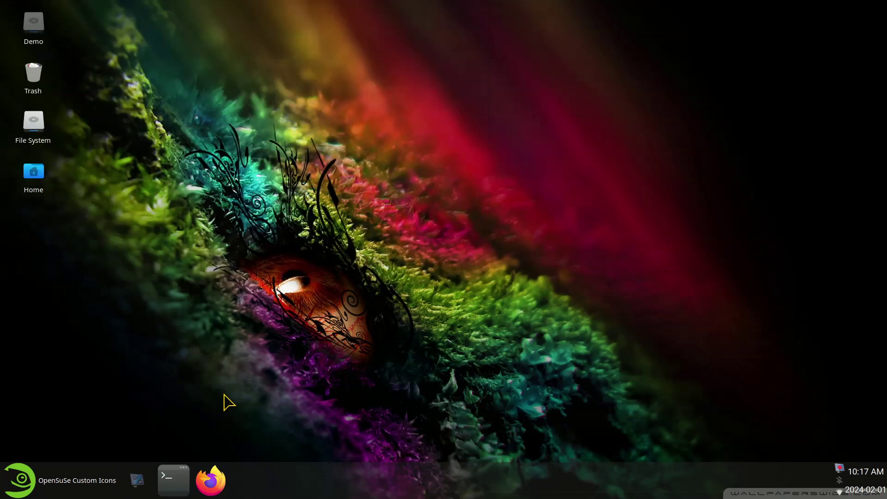
{"action": "left_click", "coordinate": [211, 481]}
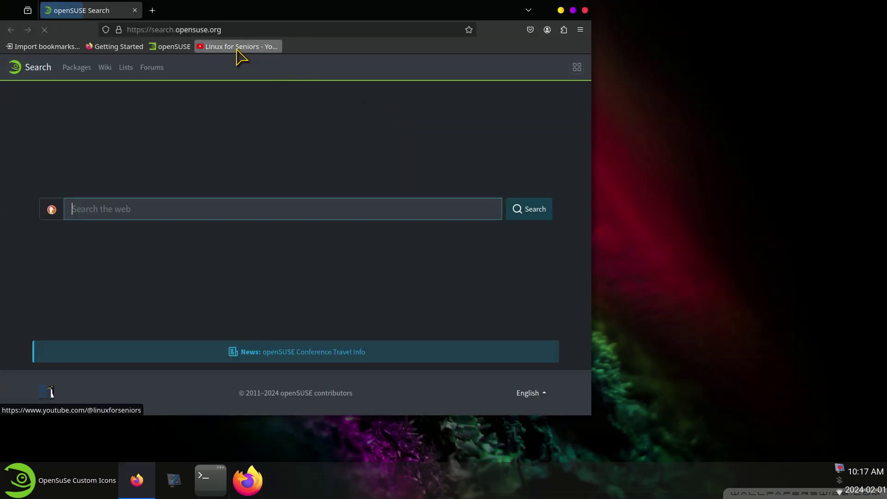
{"action": "left_click", "coordinate": [235, 47]}
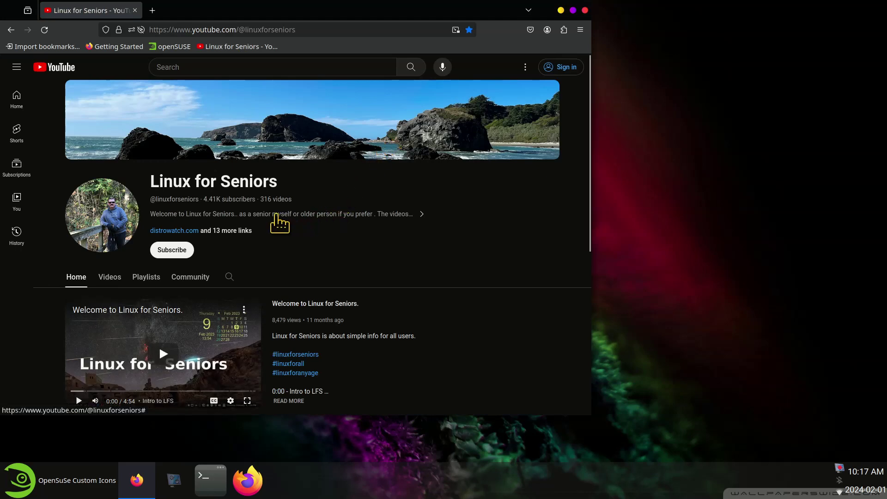
Follow the xfce-look.org link in the channel's About description into a new tab
{"action": "left_click", "coordinate": [276, 214]}
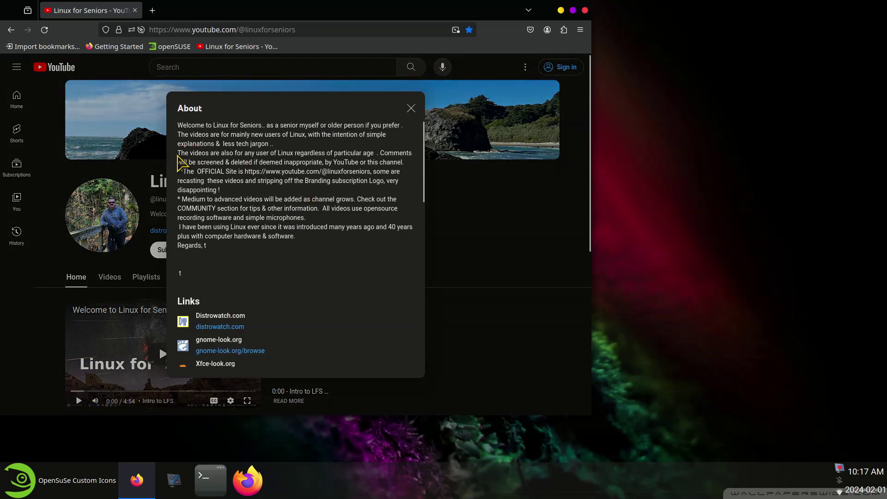
{"action": "left_click_drag", "start_coordinate": [224, 152], "coordinate": [374, 153]}
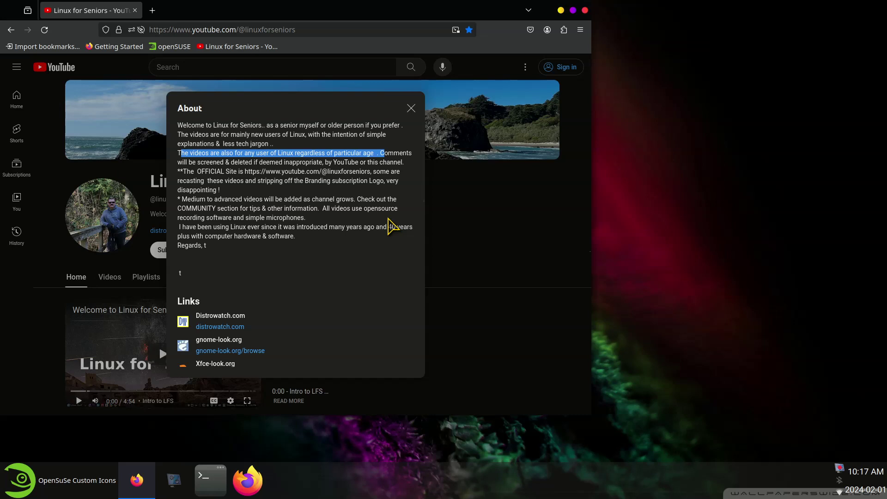
{"action": "scroll", "coordinate": [295, 289], "scroll_direction": "down", "scroll_amount": 3}
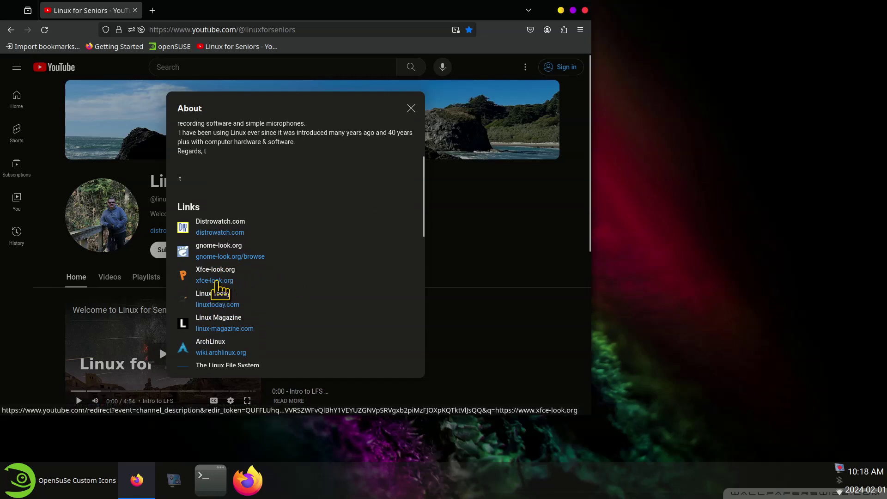
{"action": "left_click", "coordinate": [216, 282]}
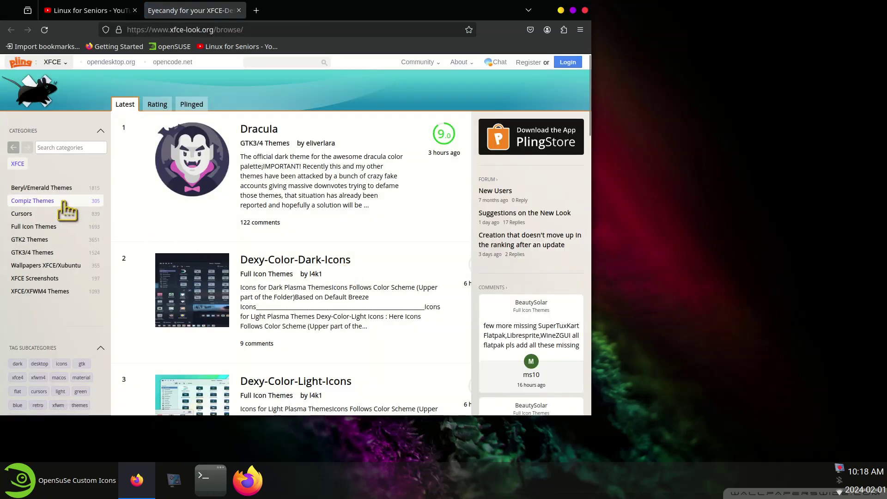
Search the Cursors section for 'empty' and open the Empty Butterfly Cursor page
{"action": "left_click", "coordinate": [41, 214]}
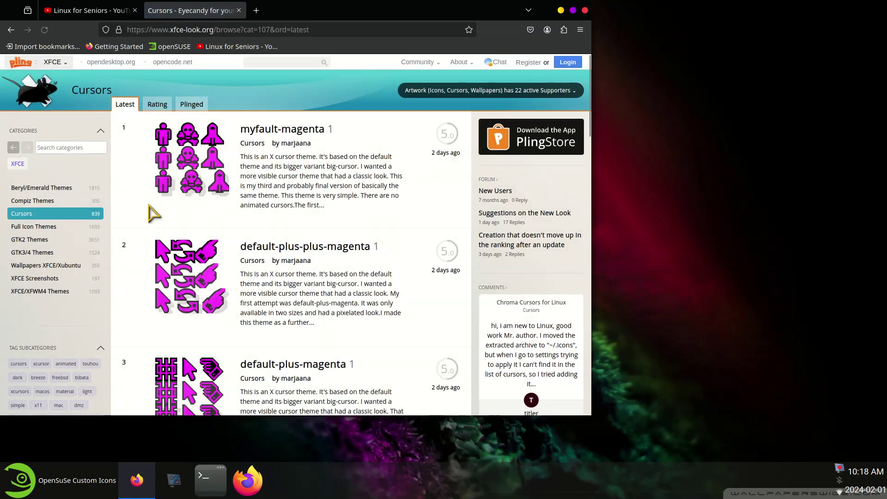
{"action": "left_click", "coordinate": [255, 62]}
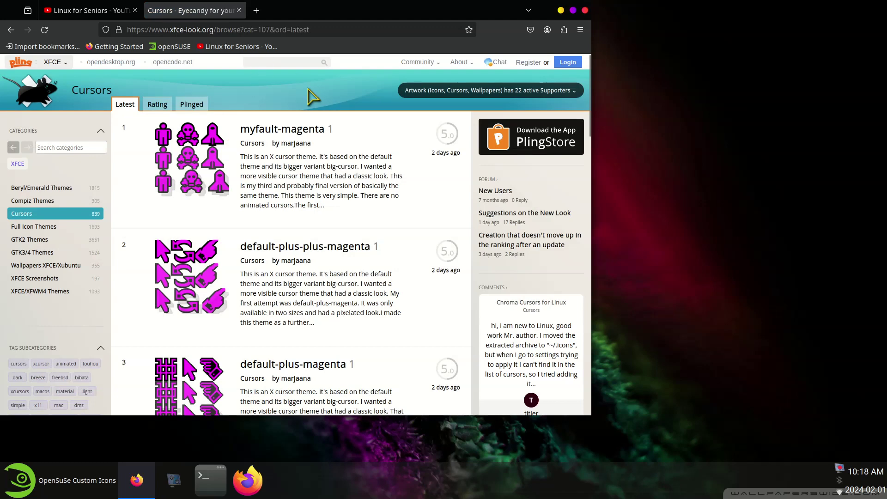
{"action": "type", "text": "empty"}
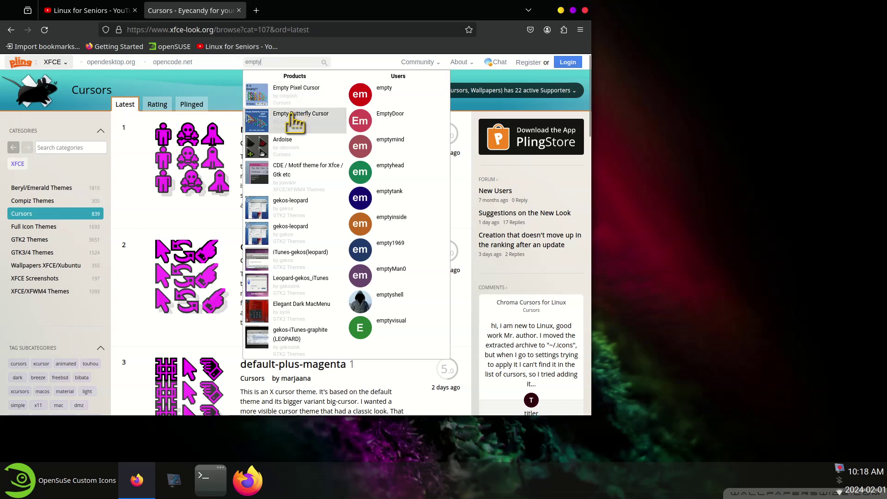
{"action": "left_click", "coordinate": [294, 123]}
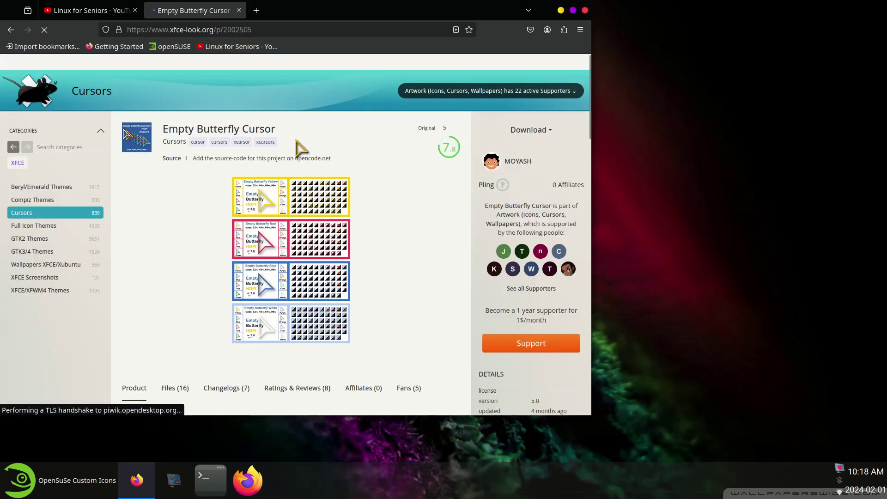
Show the Empty Butterfly Cursor's Files tab with its 16 cursor downloads
{"action": "scroll", "coordinate": [243, 273], "scroll_direction": "down", "scroll_amount": 5}
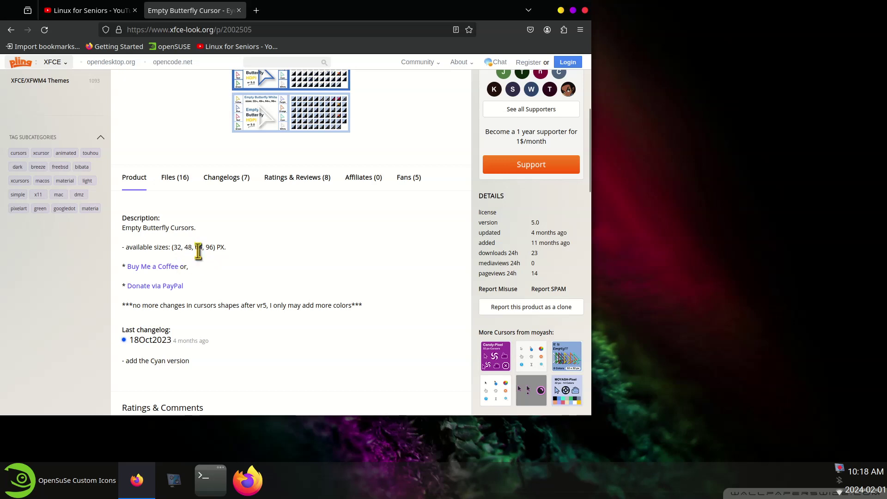
{"action": "scroll", "coordinate": [285, 268], "scroll_direction": "up", "scroll_amount": 2}
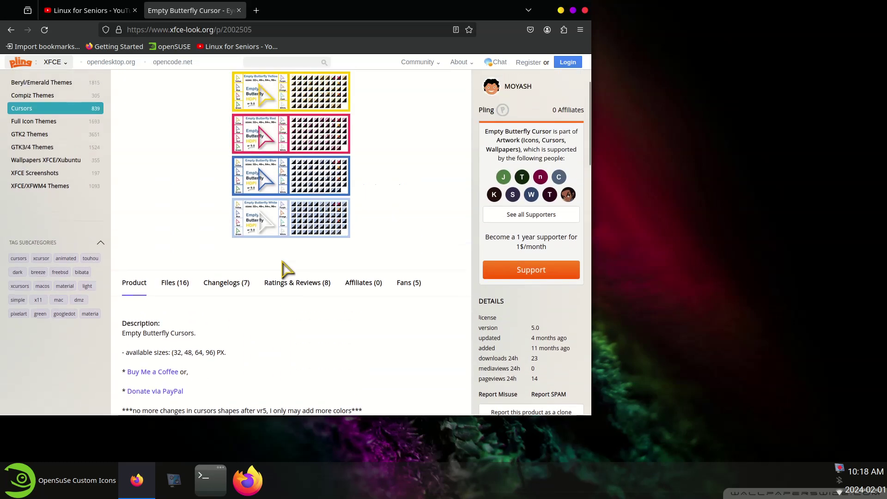
{"action": "left_click", "coordinate": [178, 284]}
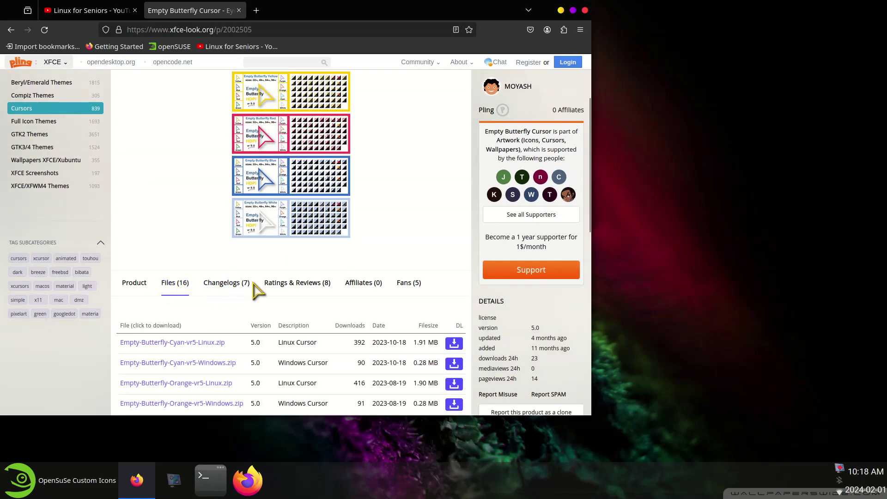
{"action": "scroll", "coordinate": [254, 283], "scroll_direction": "down", "scroll_amount": 2}
{"action": "scroll", "coordinate": [254, 283], "scroll_direction": "down", "scroll_amount": 3}
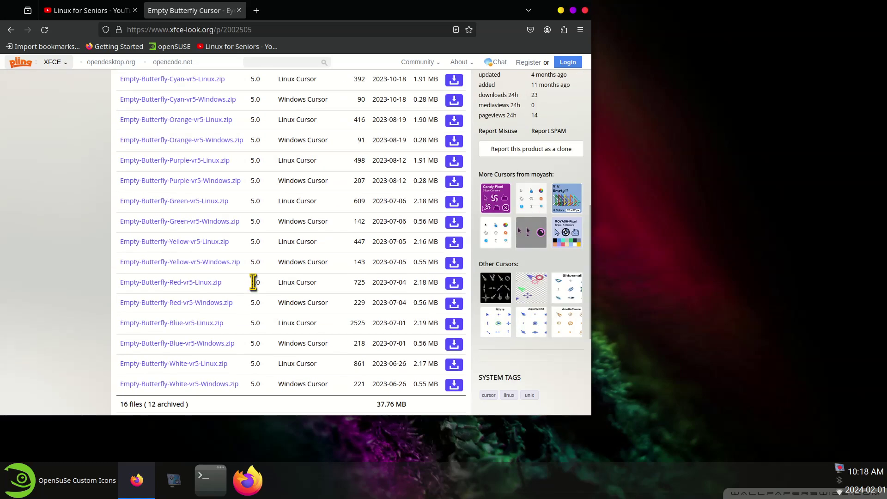
{"action": "scroll", "coordinate": [253, 283], "scroll_direction": "up", "scroll_amount": 7}
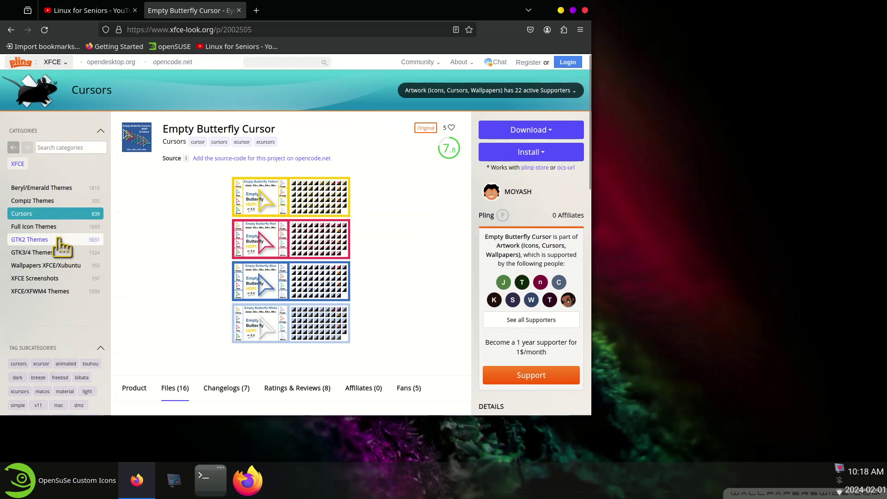
Find Amy-Light-Icons in the Full Icon Themes listing and show its Files (1) tab
{"action": "left_click", "coordinate": [36, 227]}
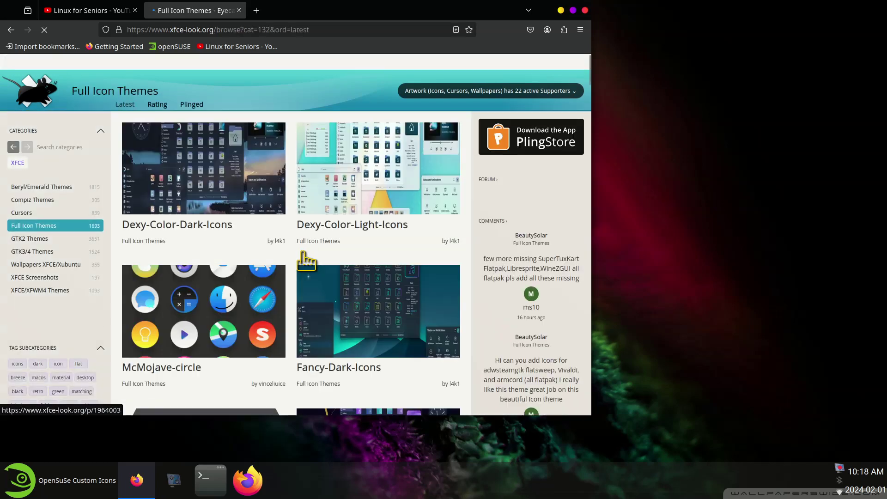
{"action": "scroll", "coordinate": [303, 257], "scroll_direction": "down", "scroll_amount": 4}
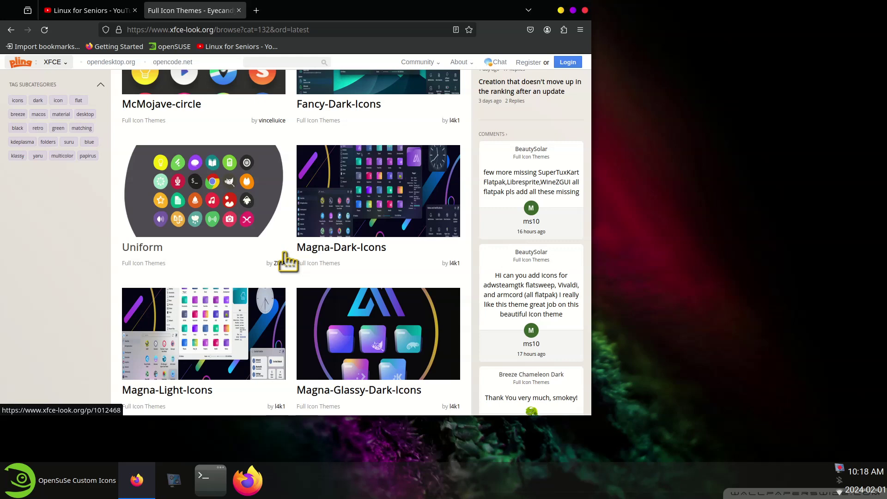
{"action": "scroll", "coordinate": [287, 261], "scroll_direction": "down", "scroll_amount": 3}
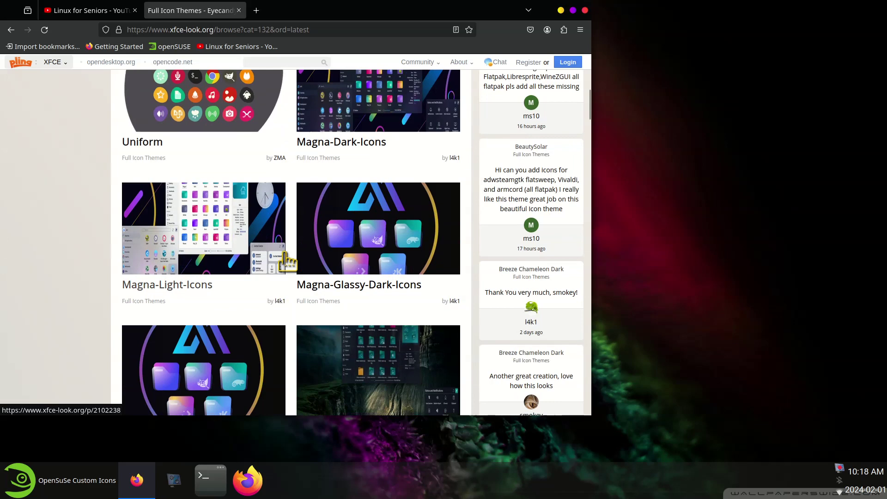
{"action": "scroll", "coordinate": [287, 261], "scroll_direction": "down", "scroll_amount": 11}
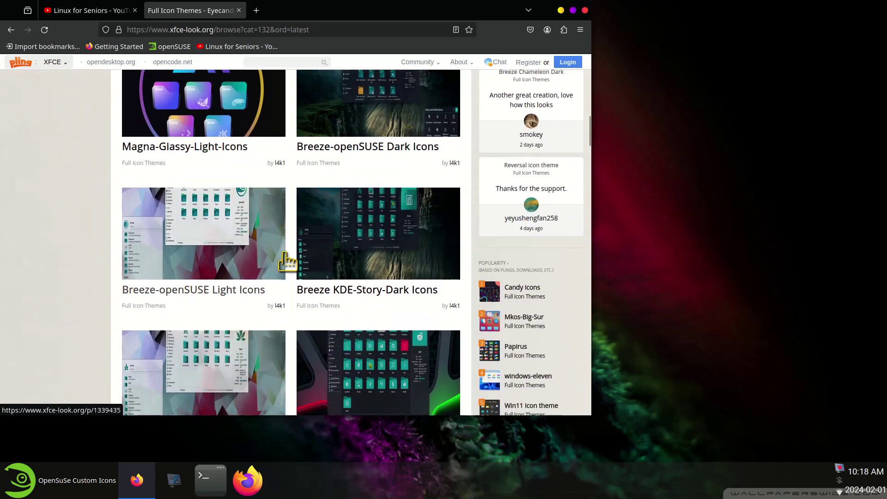
{"action": "scroll", "coordinate": [286, 261], "scroll_direction": "down", "scroll_amount": 8}
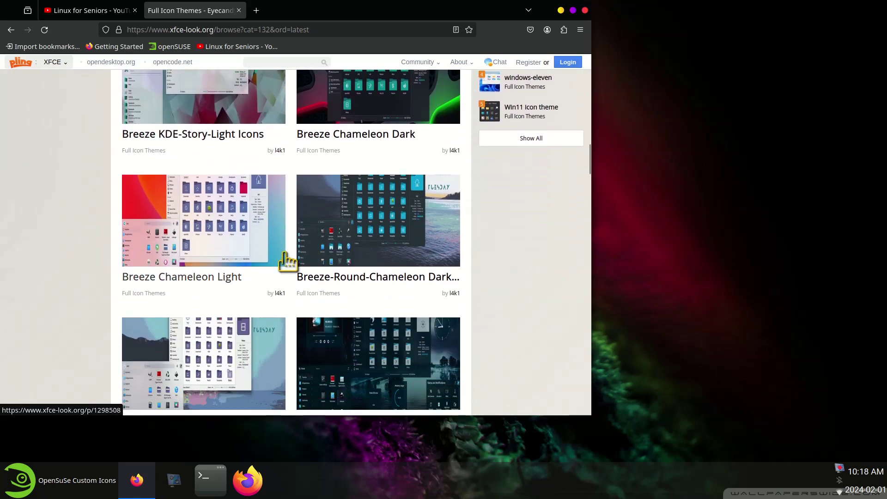
{"action": "scroll", "coordinate": [286, 261], "scroll_direction": "down", "scroll_amount": 7}
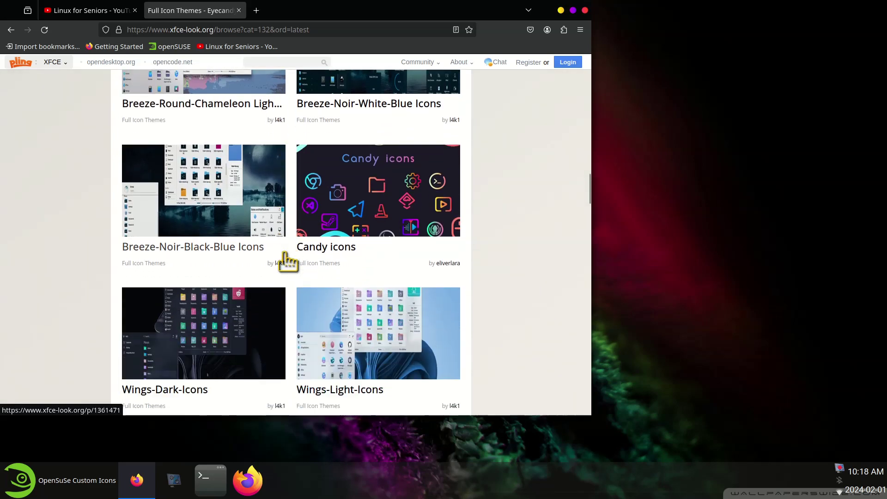
{"action": "scroll", "coordinate": [312, 274], "scroll_direction": "down", "scroll_amount": 5}
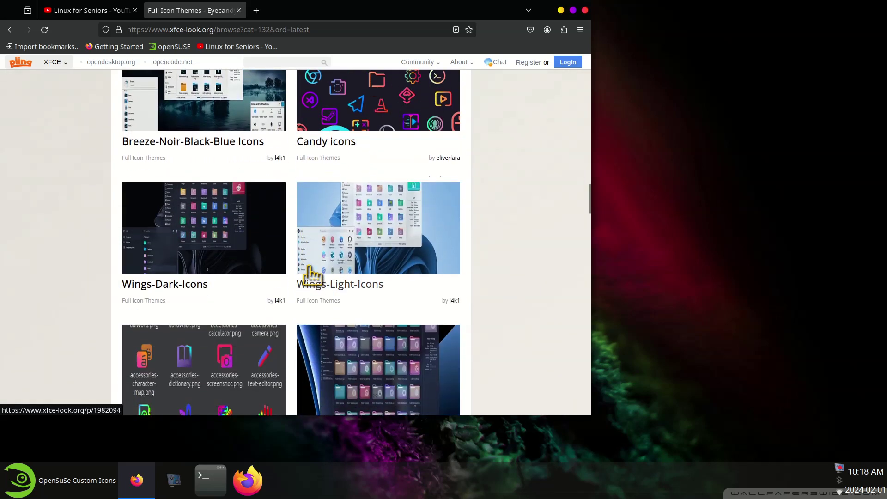
{"action": "scroll", "coordinate": [312, 275], "scroll_direction": "down", "scroll_amount": 5}
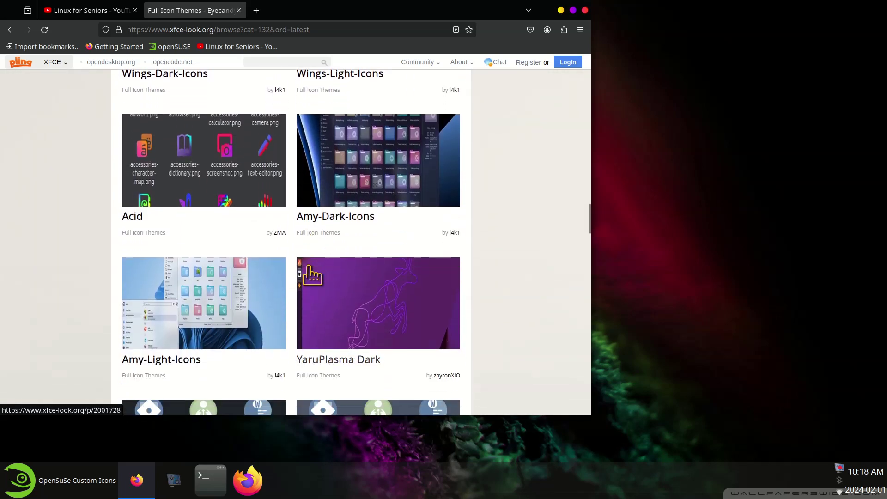
{"action": "left_click", "coordinate": [314, 259]}
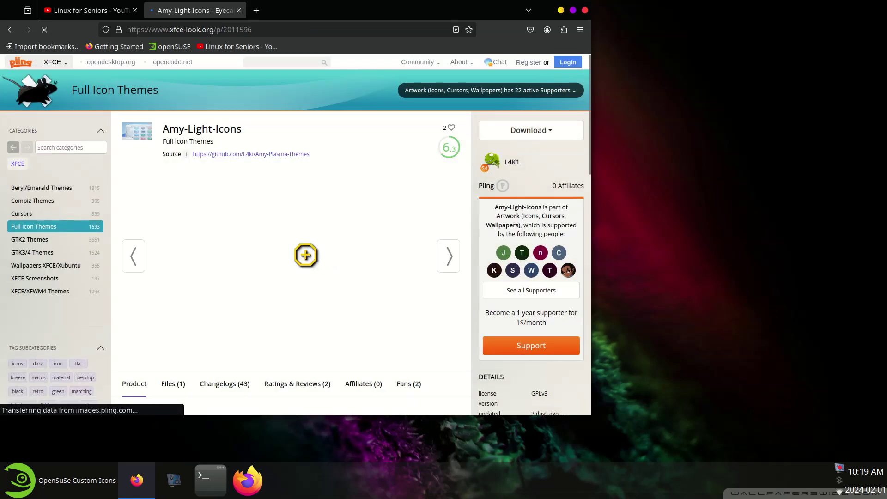
{"action": "scroll", "coordinate": [295, 259], "scroll_direction": "down", "scroll_amount": 3}
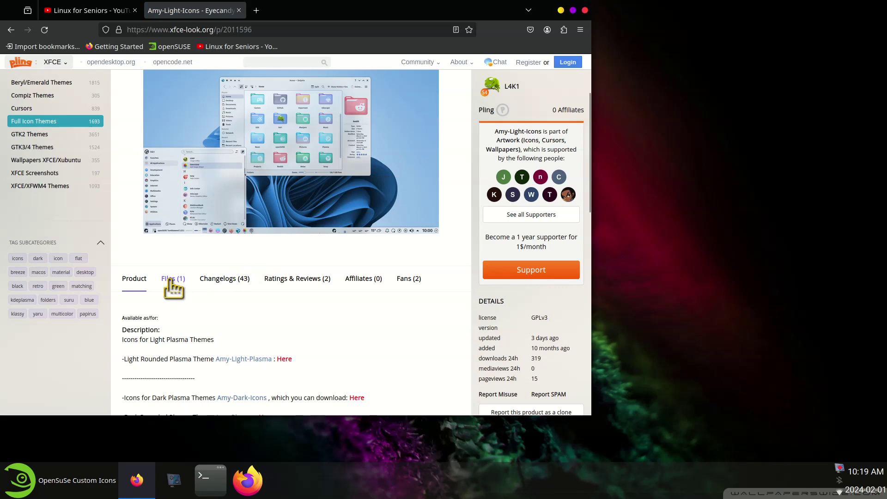
{"action": "left_click", "coordinate": [175, 280]}
Download the 7.92 MB Amy-Light-Icons archive, then browse the GTK3/4 Themes category
{"action": "left_click", "coordinate": [150, 338]}
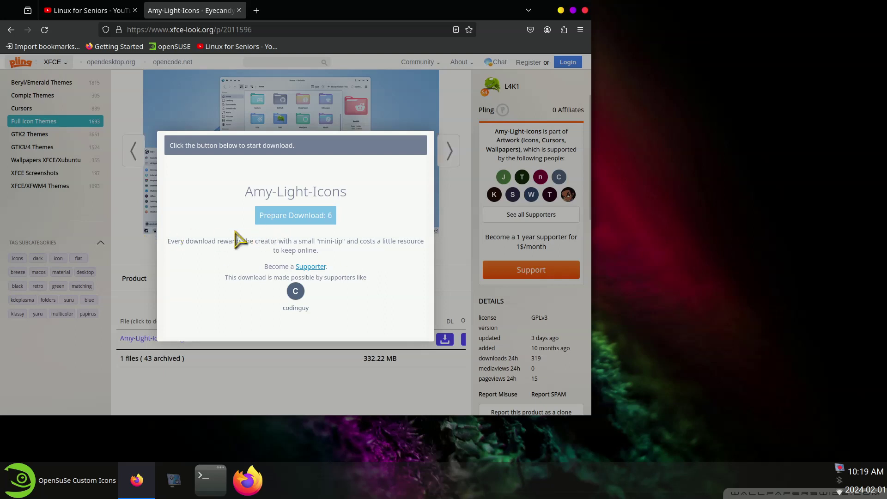
{"action": "scroll", "coordinate": [95, 231], "scroll_direction": "up", "scroll_amount": 2}
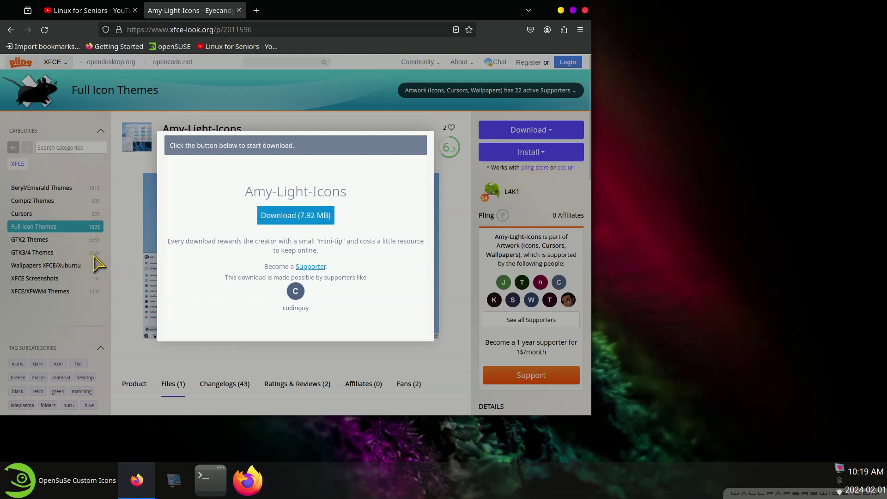
{"action": "left_click", "coordinate": [284, 217]}
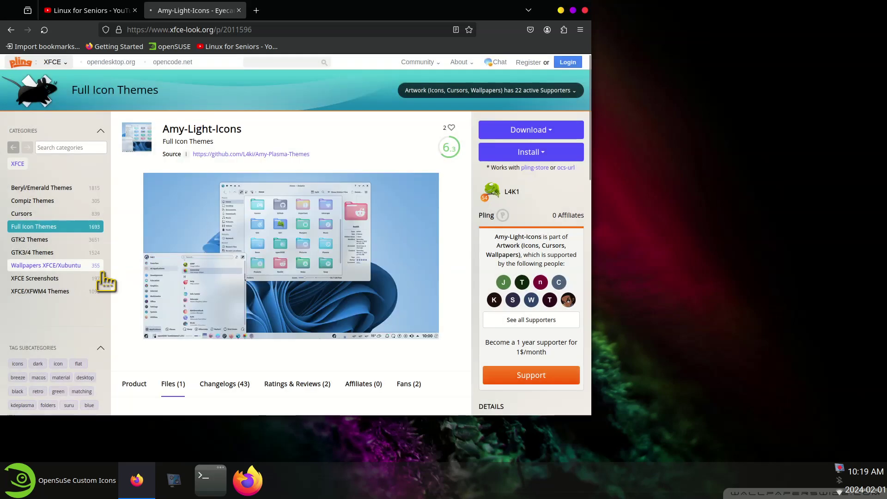
{"action": "left_click", "coordinate": [74, 254]}
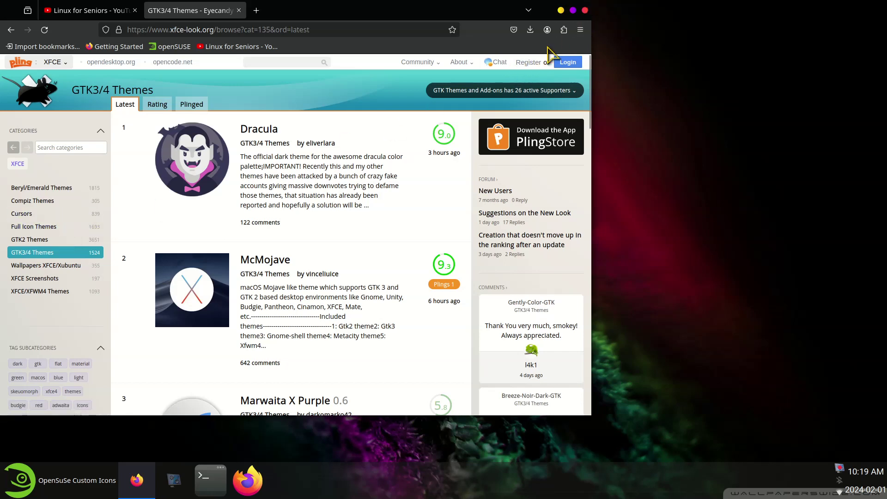
Extract Amy-Light-Icons.tar.gz into the Downloads folder with Extract Here
{"action": "left_click", "coordinate": [585, 10]}
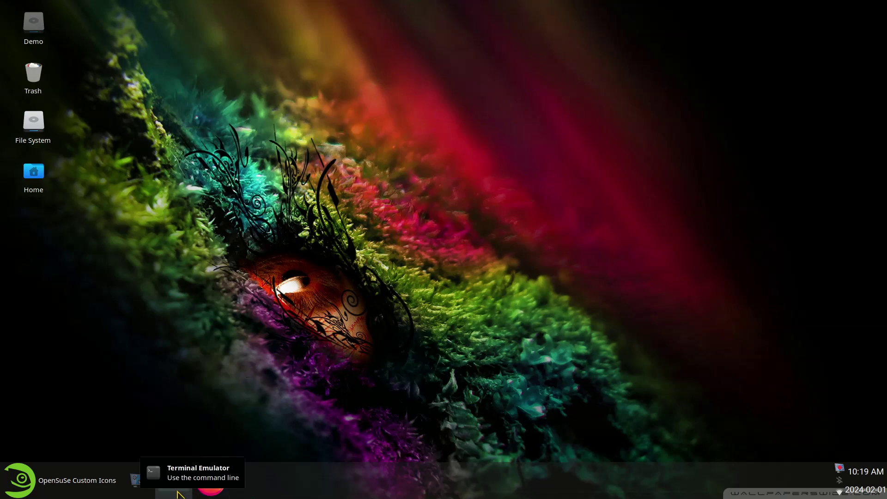
{"action": "double_click", "coordinate": [34, 174]}
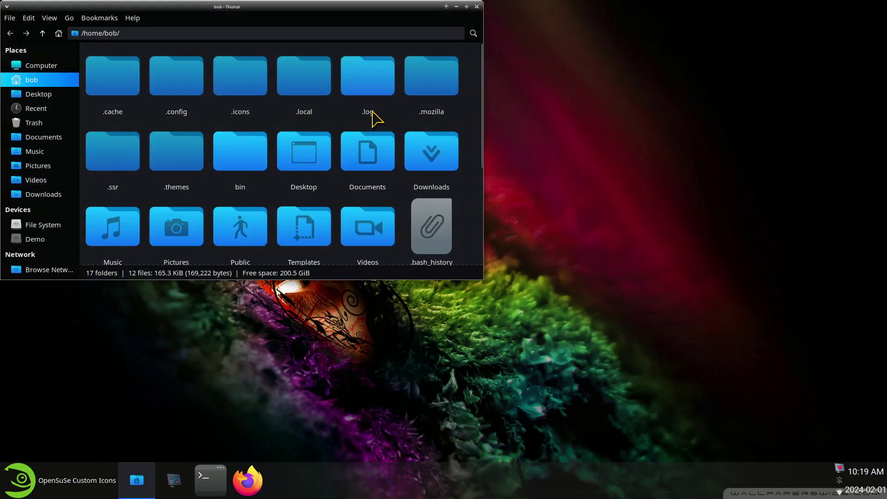
{"action": "left_click_drag", "start_coordinate": [363, 7], "coordinate": [441, 64]}
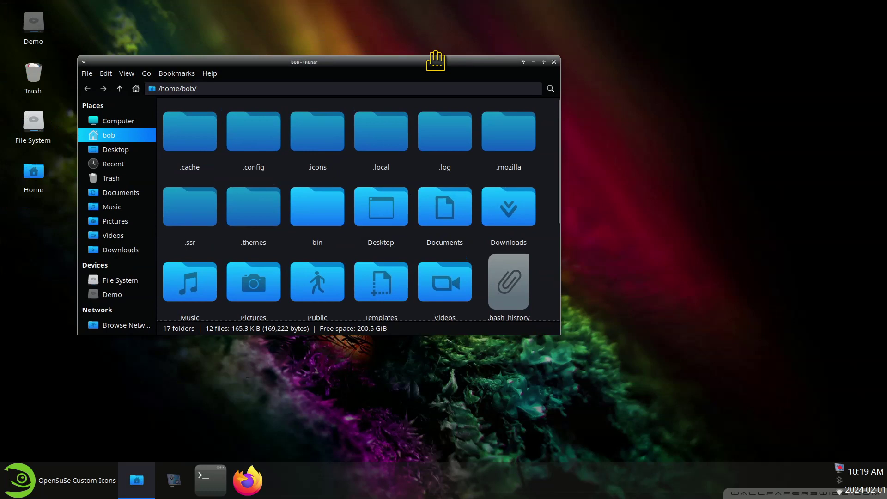
{"action": "left_click", "coordinate": [130, 254]}
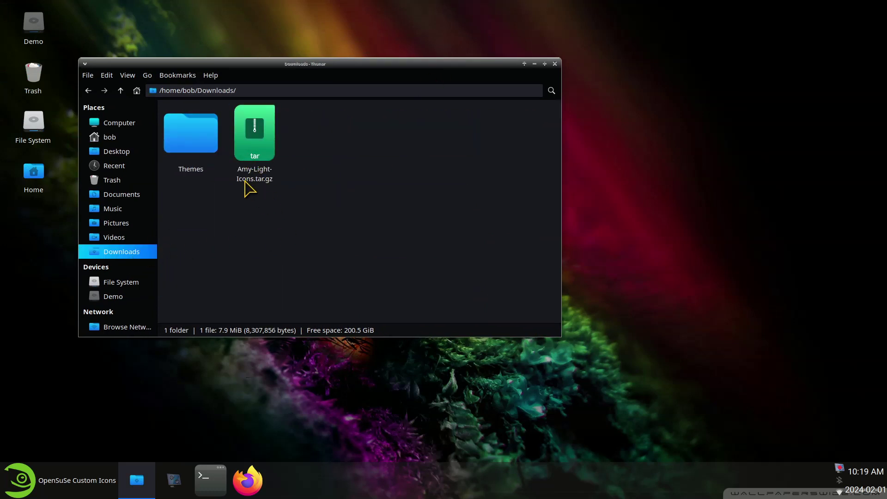
{"action": "right_click", "coordinate": [253, 134]}
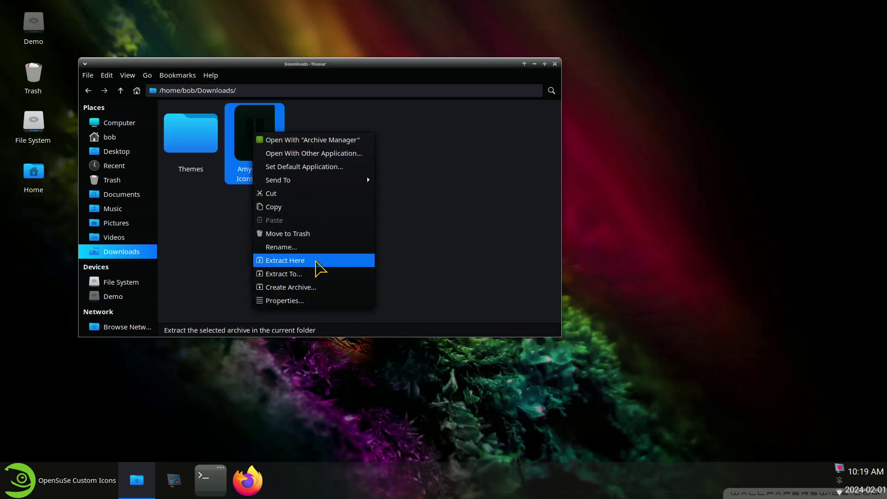
{"action": "left_click", "coordinate": [319, 260]}
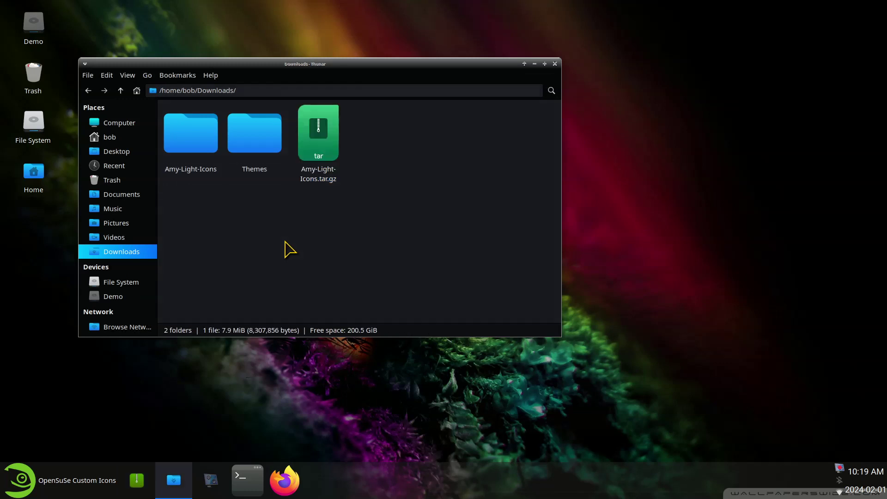
Cut the extracted Amy-Light-Icons folder and paste it into the hidden ~/.icons folder
{"action": "double_click", "coordinate": [197, 141]}
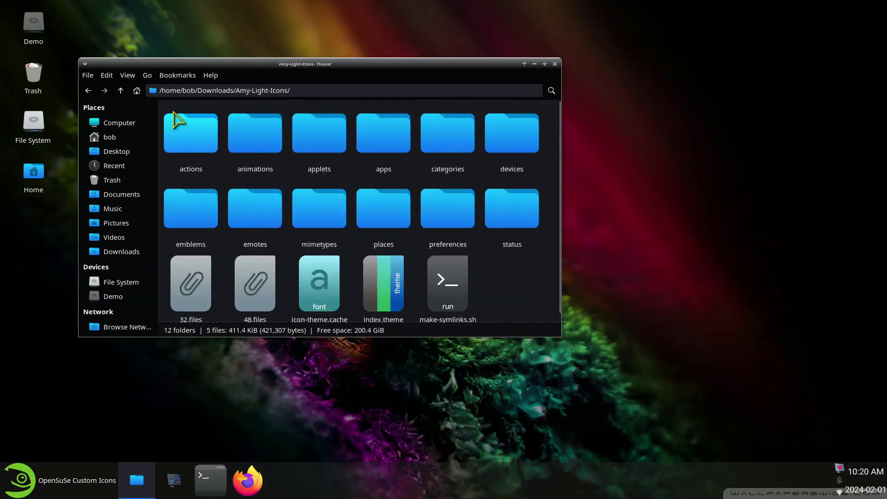
{"action": "left_click", "coordinate": [121, 90]}
{"action": "right_click", "coordinate": [200, 131]}
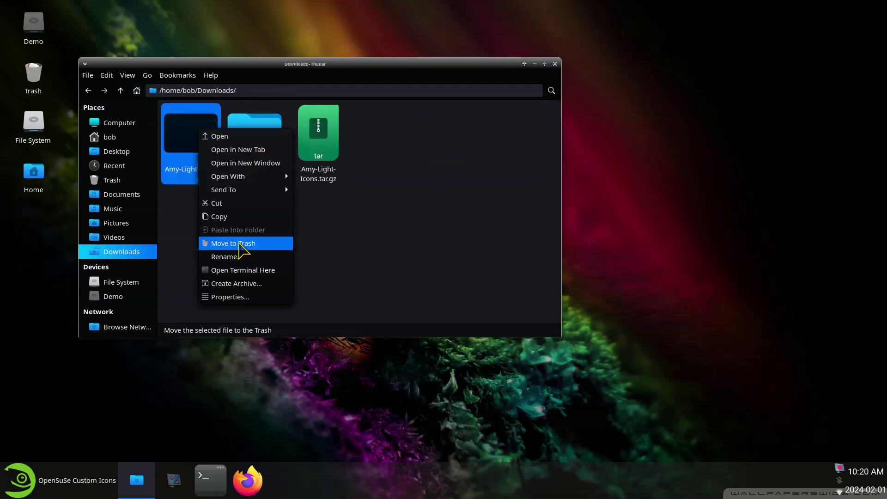
{"action": "left_click", "coordinate": [240, 203]}
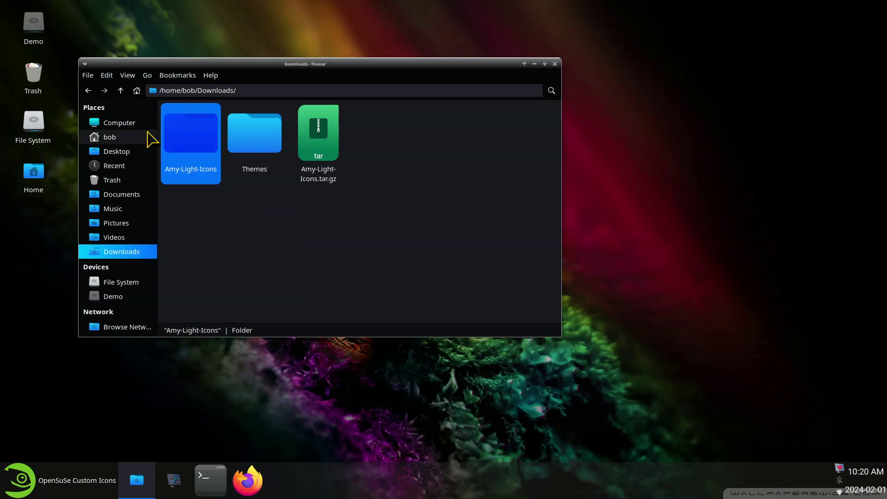
{"action": "left_click", "coordinate": [115, 138]}
{"action": "double_click", "coordinate": [331, 141]}
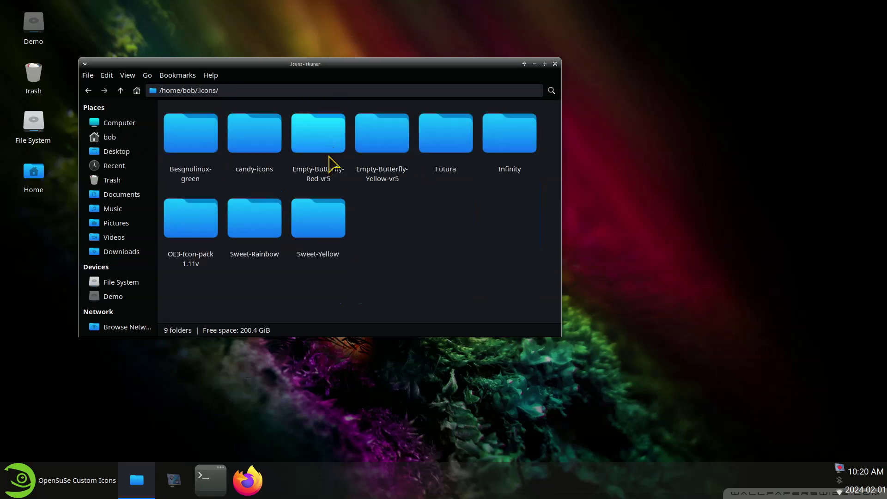
{"action": "right_click", "coordinate": [388, 212]}
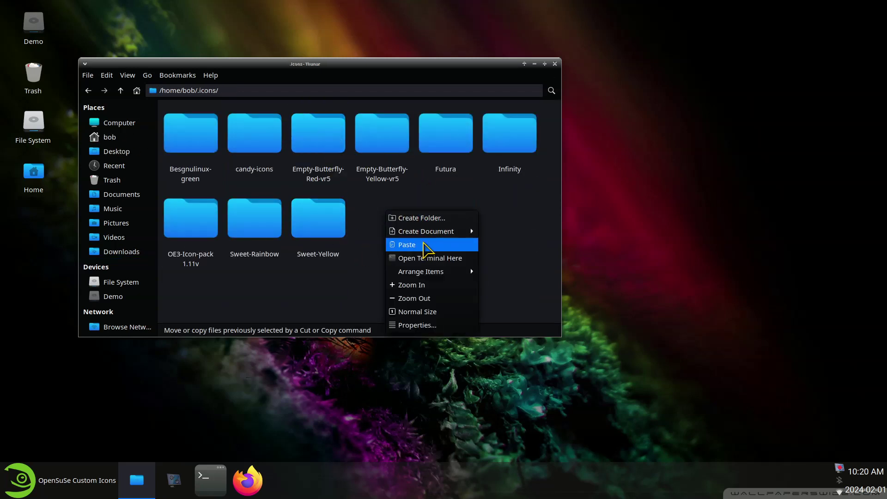
{"action": "left_click", "coordinate": [433, 242]}
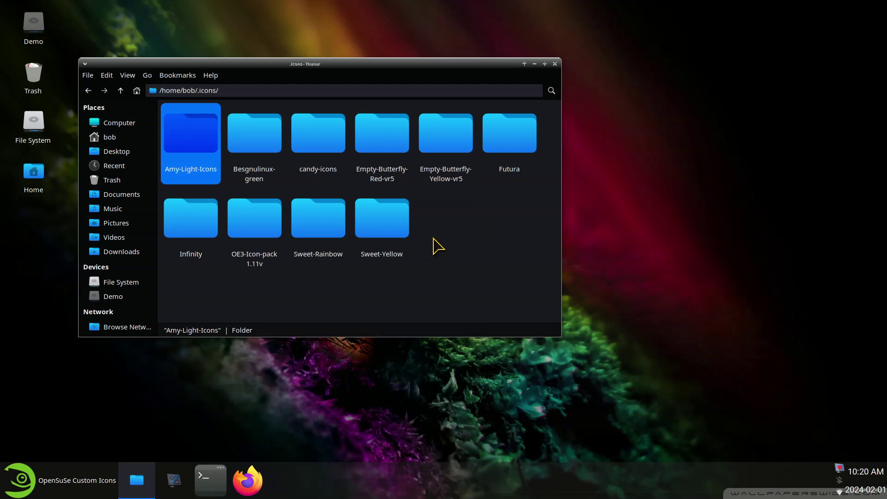
Close the file manager and open Appearance from the Settings Manager
{"action": "left_click", "coordinate": [555, 64]}
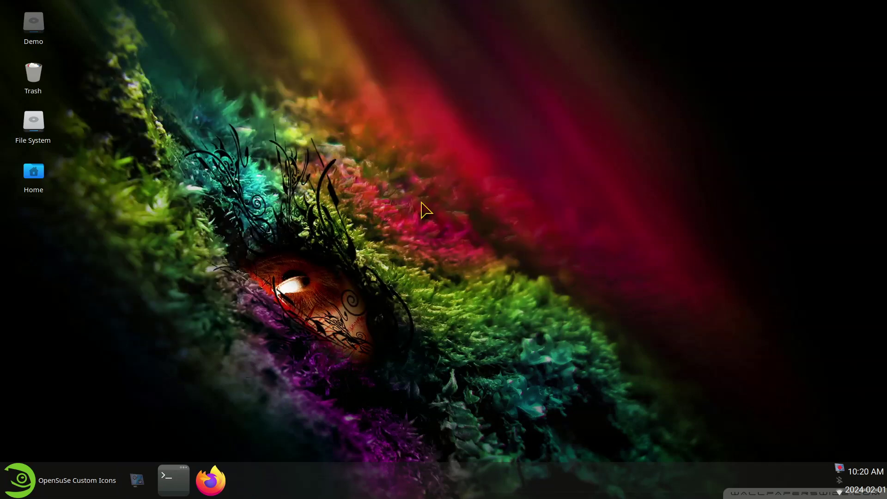
{"action": "left_click", "coordinate": [55, 481]}
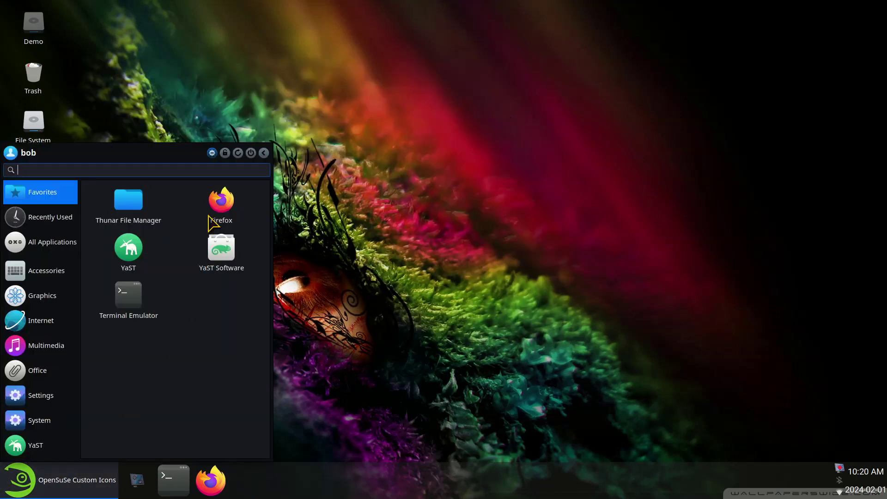
{"action": "left_click", "coordinate": [212, 153]}
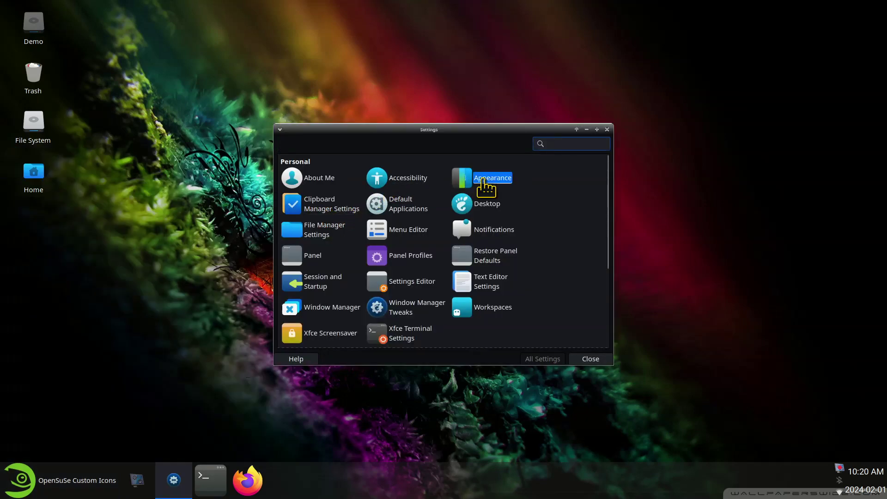
{"action": "left_click", "coordinate": [482, 181]}
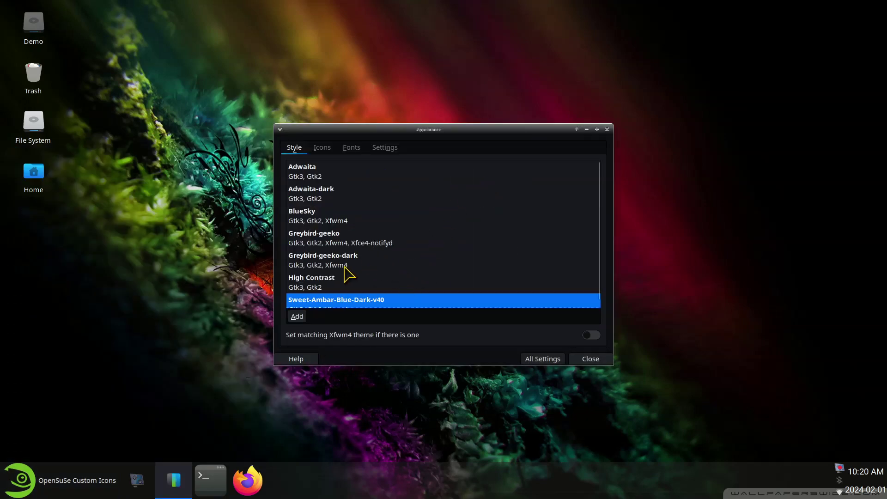
Open the home folder beside Appearance Settings, hiding dotfiles and enlarging the icons
{"action": "double_click", "coordinate": [33, 174]}
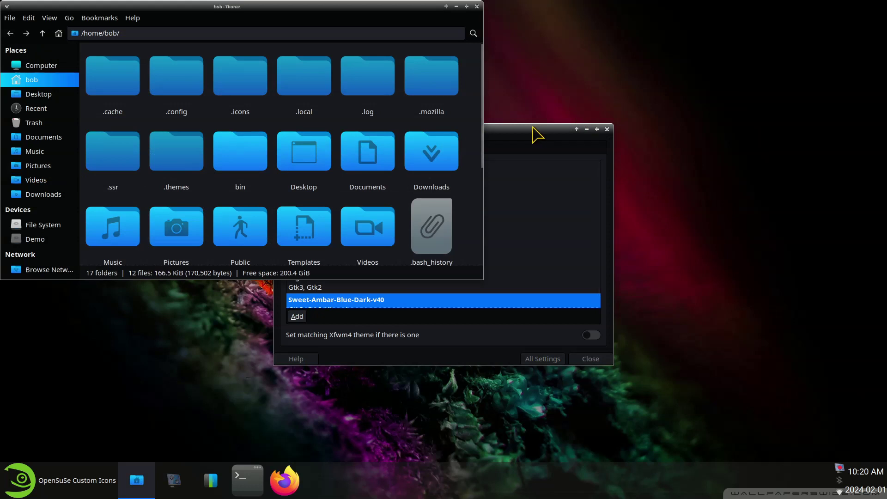
{"action": "left_click_drag", "start_coordinate": [536, 130], "coordinate": [699, 99]}
{"action": "left_click", "coordinate": [261, 192]}
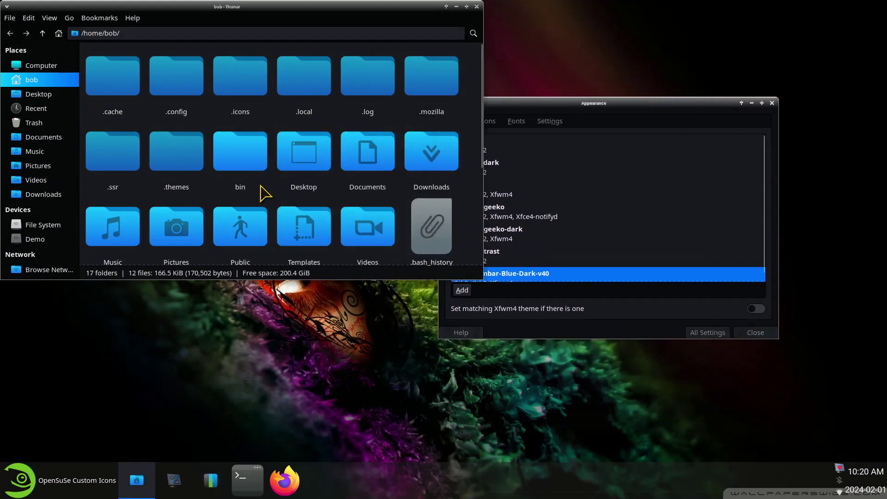
{"action": "key", "text": "ctrl+h"}
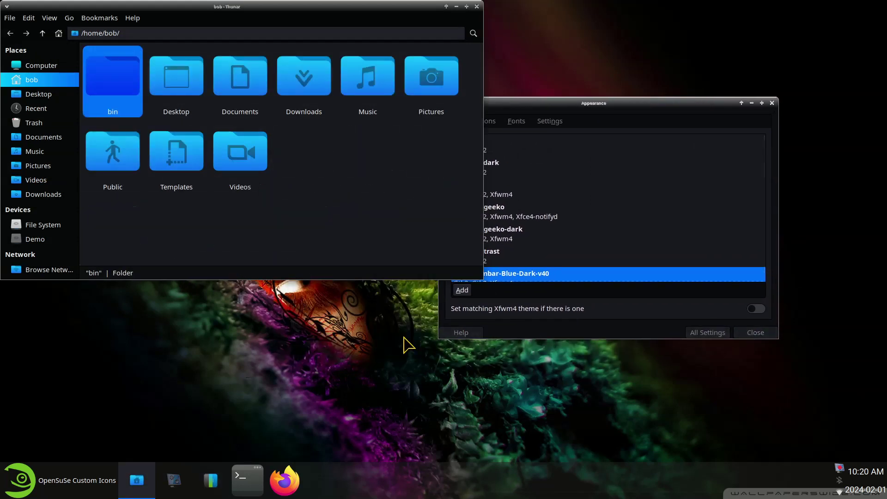
{"action": "key", "text": "ctrl+plus"}
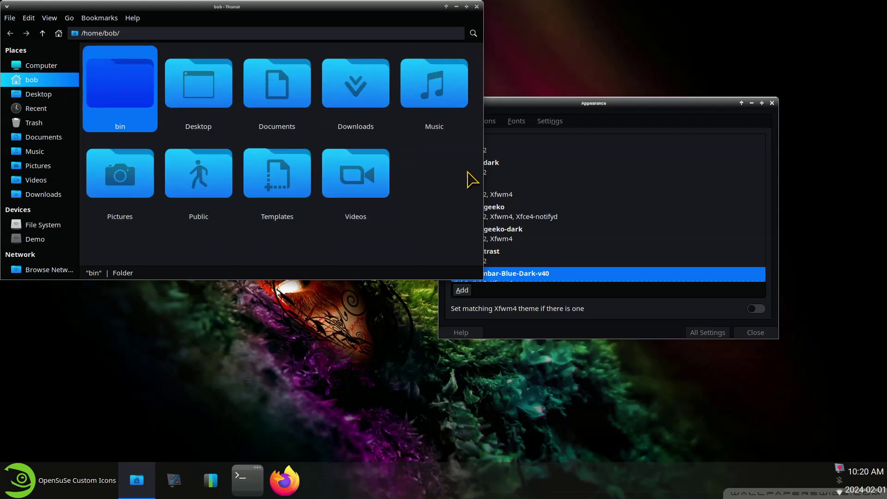
{"action": "left_click", "coordinate": [570, 112]}
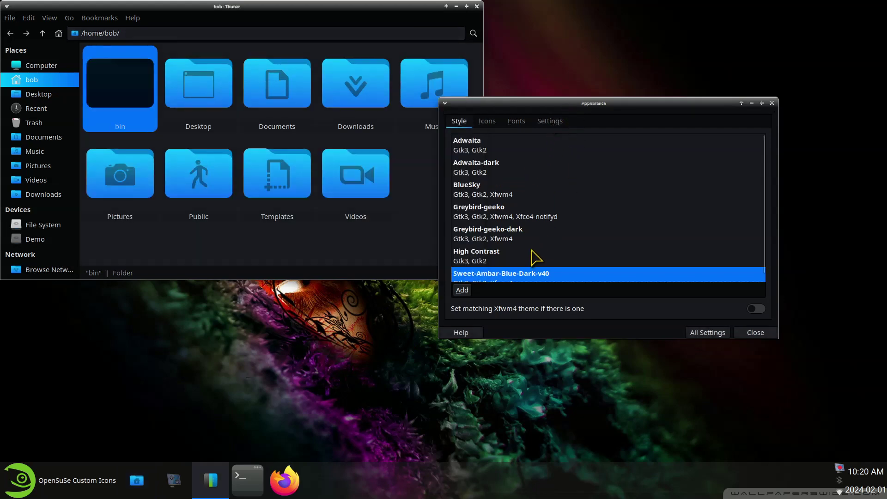
Apply the Amy-Light-Icons icon theme on the Icons tab
{"action": "left_click", "coordinate": [486, 121]}
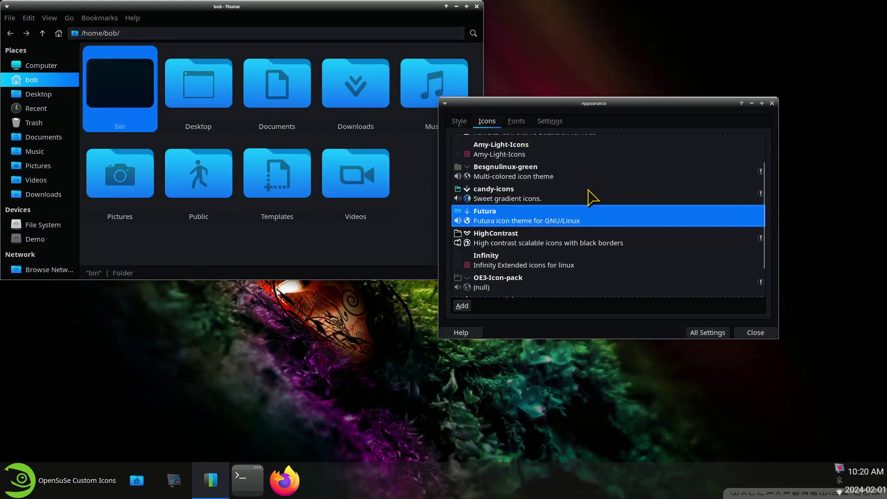
{"action": "left_click", "coordinate": [504, 159]}
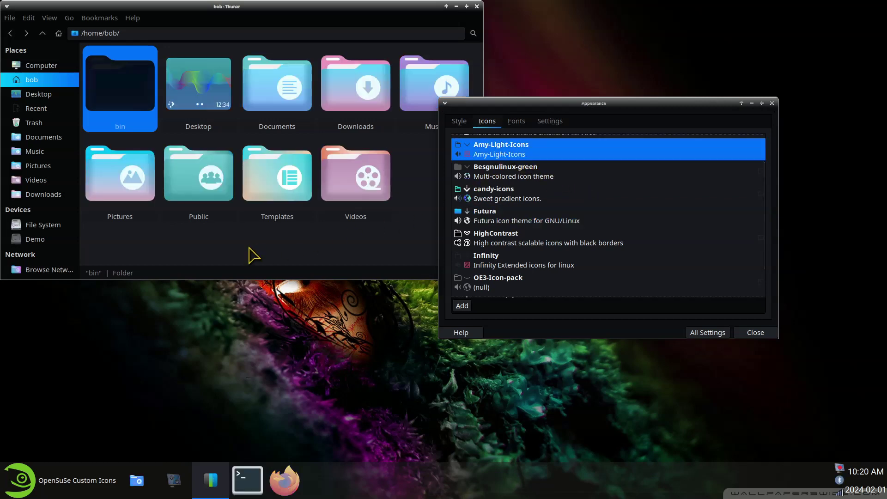
{"action": "key", "text": "super"}
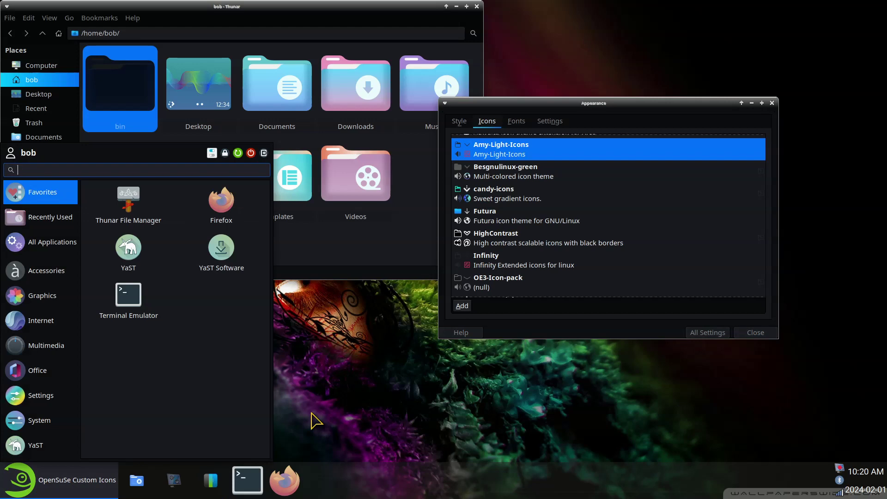
{"action": "left_click", "coordinate": [368, 252]}
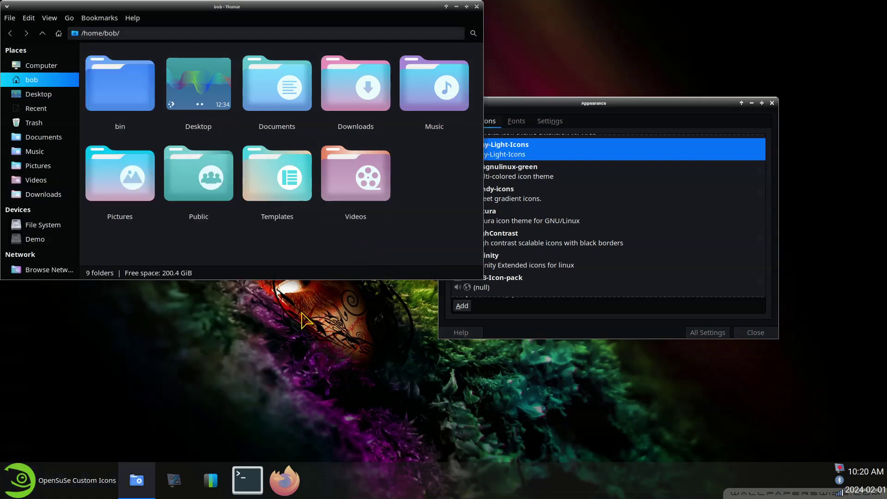
Zoom Thunar's folder icons in and out, settling on a medium size
{"action": "key", "text": "ctrl+minus"}
{"action": "key", "text": "ctrl+minus"}
{"action": "key", "text": "ctrl+minus"}
{"action": "key", "text": "ctrl+minus"}
{"action": "key", "text": "ctrl+minus"}
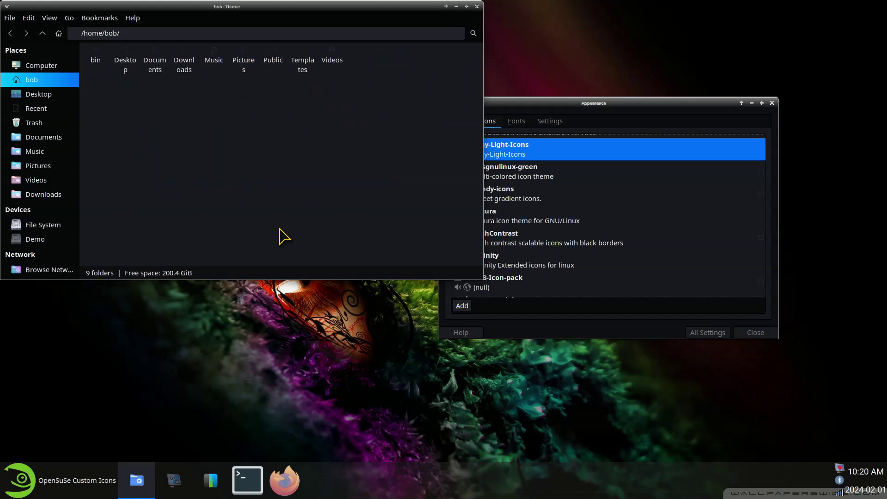
{"action": "key", "text": "ctrl+plus"}
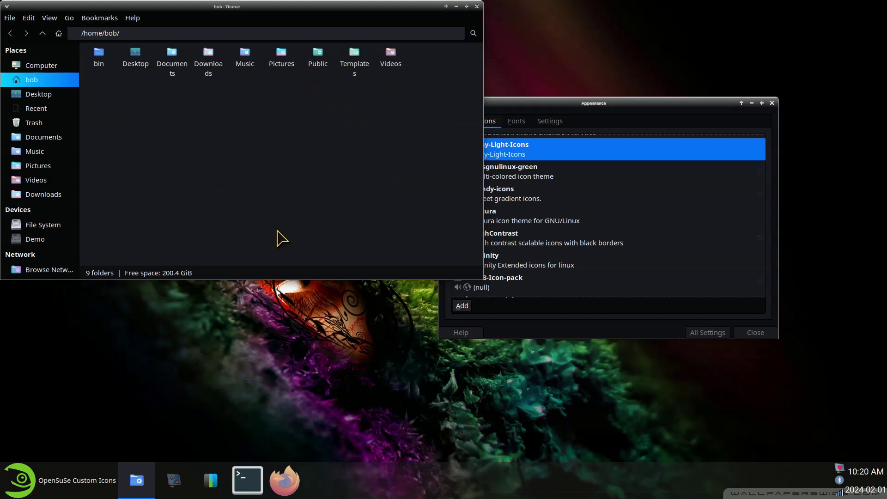
{"action": "key", "text": "ctrl+plus"}
{"action": "key", "text": "ctrl+plus"}
{"action": "key", "text": "ctrl+plus"}
{"action": "key", "text": "ctrl+plus"}
{"action": "key", "text": "ctrl+plus"}
{"action": "key", "text": "ctrl+plus"}
{"action": "key", "text": "ctrl+plus"}
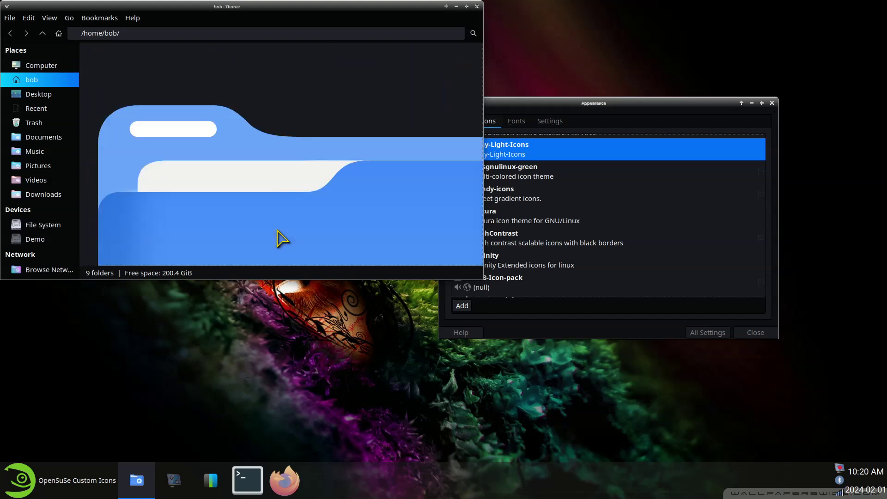
{"action": "key", "text": "ctrl+minus"}
{"action": "key", "text": "ctrl+minus"}
{"action": "key", "text": "ctrl+minus"}
{"action": "key", "text": "ctrl+minus"}
{"action": "key", "text": "ctrl+minus"}
{"action": "key", "text": "ctrl+plus"}
{"action": "key", "text": "ctrl+minus"}
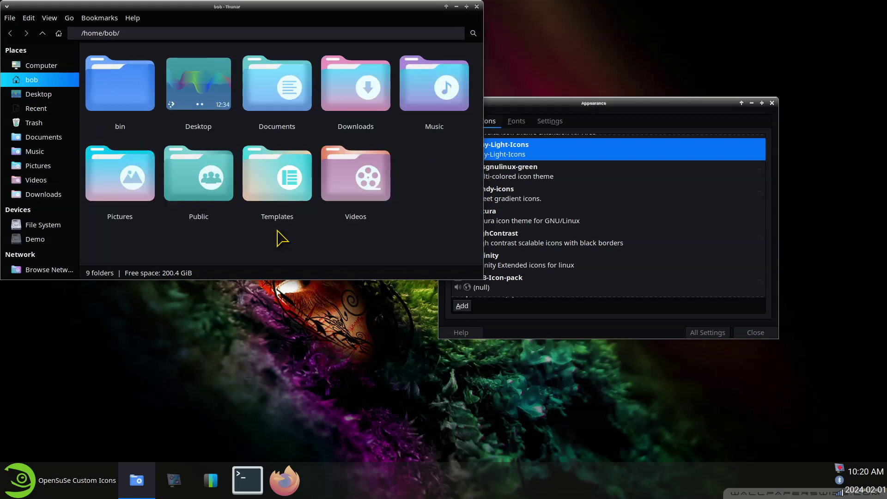
{"action": "left_click", "coordinate": [532, 108]}
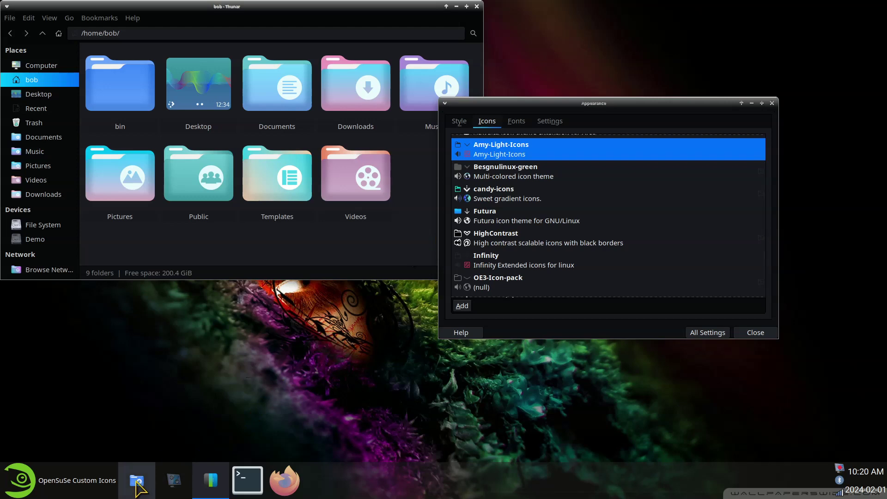
Move Appearance Settings aside and open the hidden .icons folder from the home folder
{"action": "left_click", "coordinate": [69, 195]}
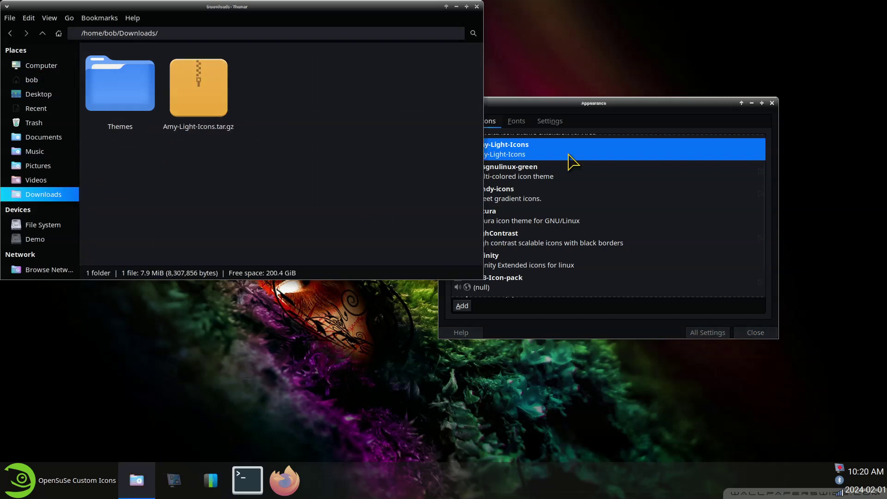
{"action": "left_click", "coordinate": [563, 104]}
{"action": "left_click_drag", "start_coordinate": [562, 104], "coordinate": [632, 90]}
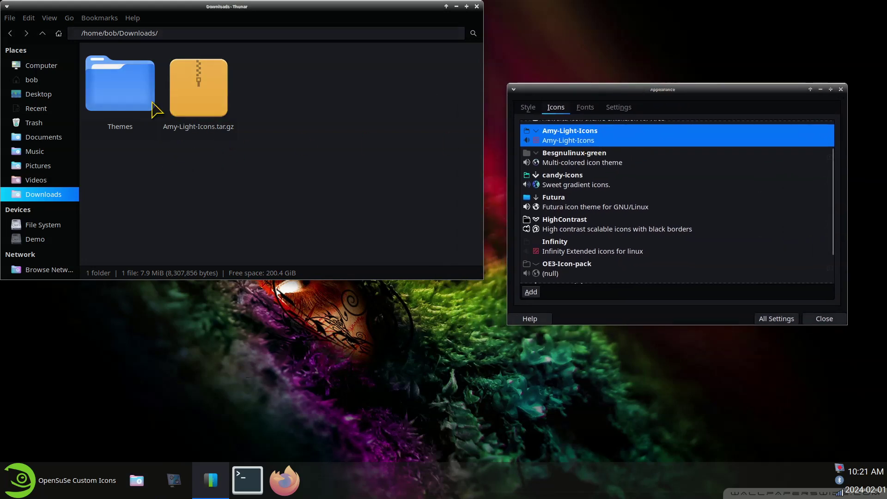
{"action": "left_click", "coordinate": [32, 80]}
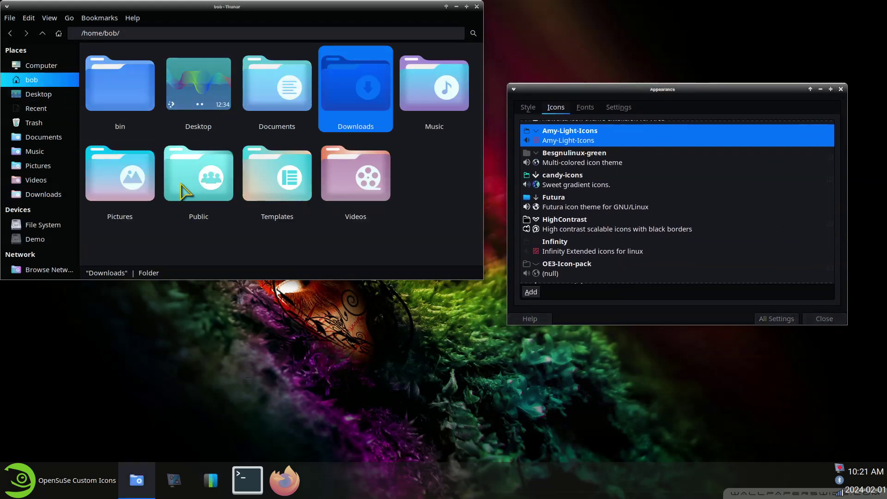
{"action": "left_click", "coordinate": [230, 242]}
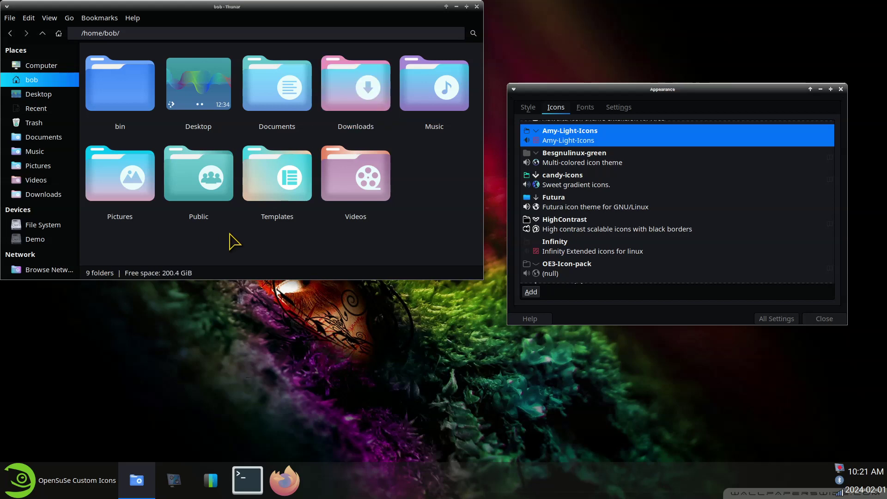
{"action": "key", "text": "ctrl+h"}
{"action": "double_click", "coordinate": [277, 78]}
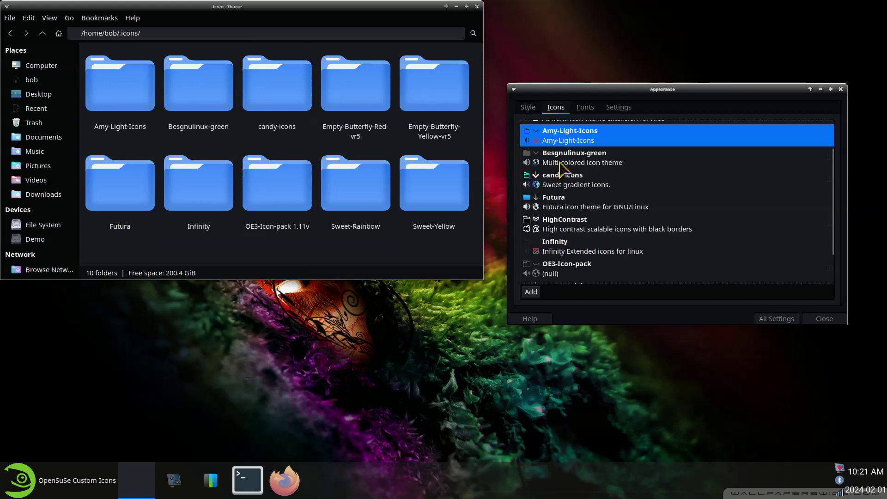
Preview the Adwaita, Amy-Light-Icons, Besgnulinux-green and candy-icons icon themes in turn
{"action": "scroll", "coordinate": [621, 181], "scroll_direction": "up", "scroll_amount": 2}
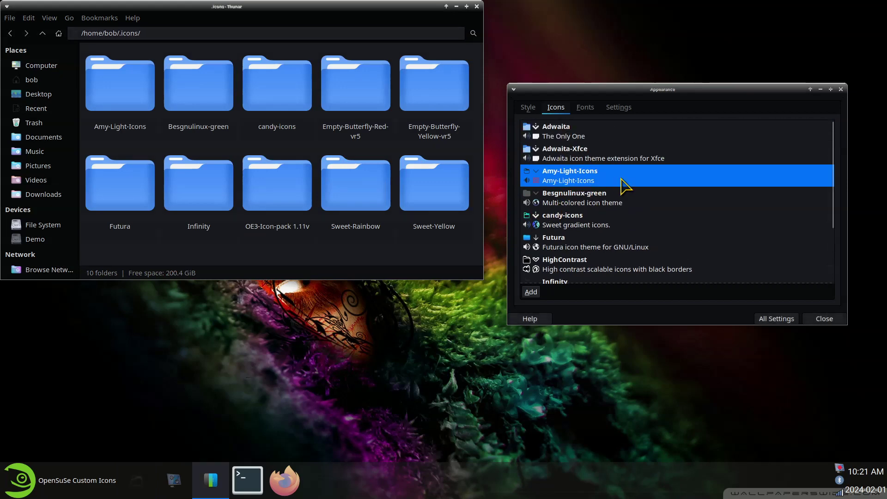
{"action": "left_click", "coordinate": [573, 133]}
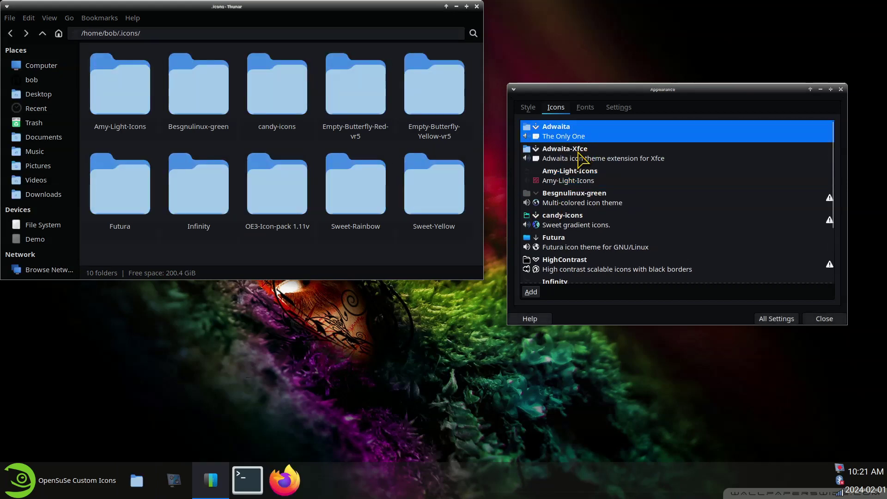
{"action": "left_click", "coordinate": [579, 181]}
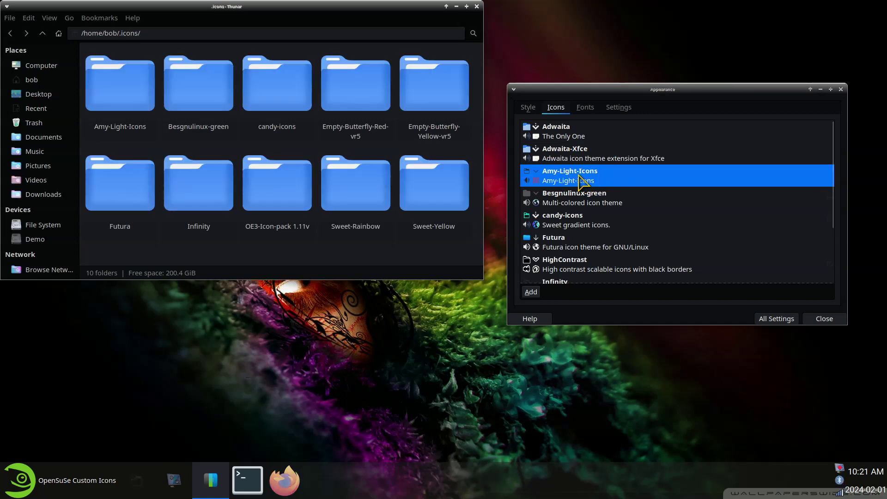
{"action": "left_click", "coordinate": [571, 205]}
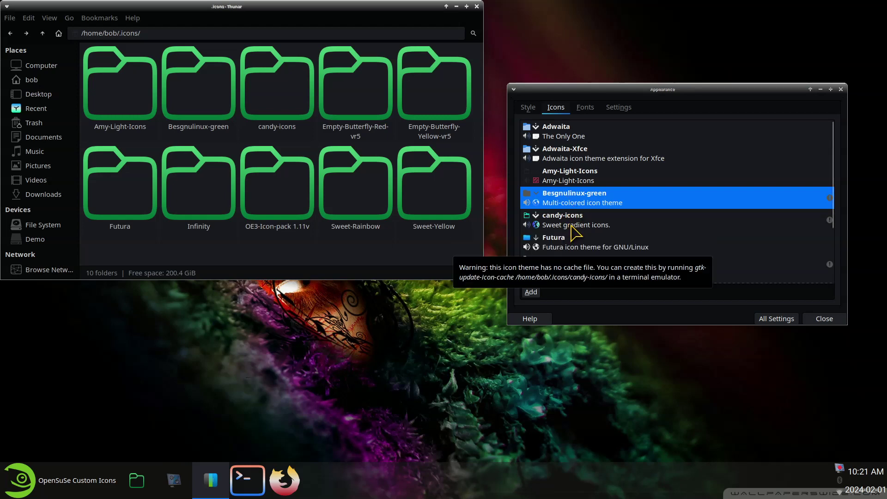
{"action": "left_click", "coordinate": [575, 229]}
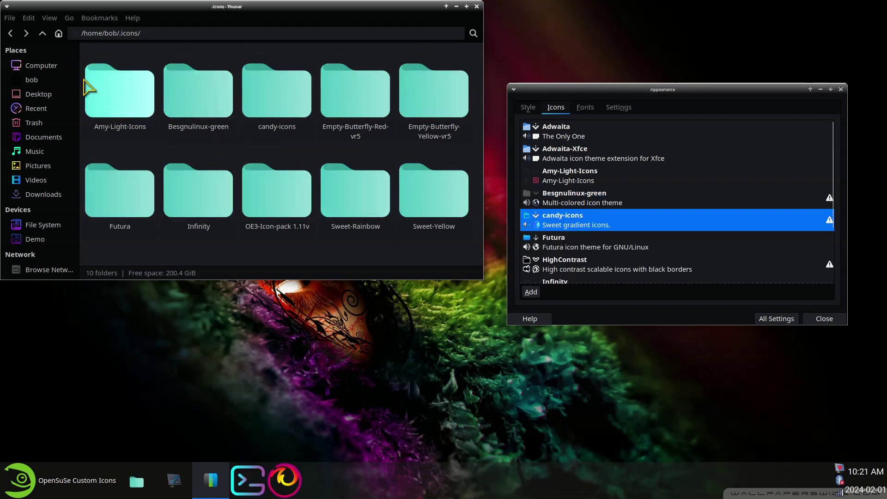
Return Thunar to the home folder with hidden files hidden, then cycle Adwaita through candy-icons to Futura
{"action": "left_click", "coordinate": [36, 81]}
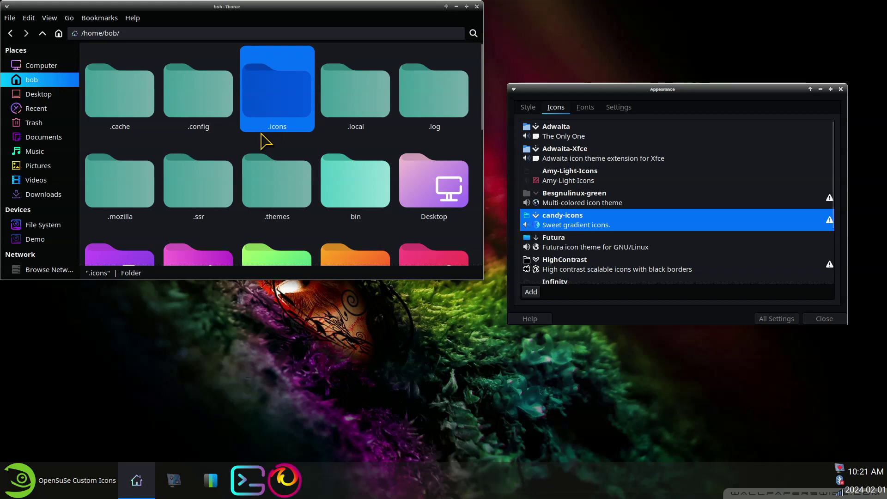
{"action": "key", "text": "ctrl+h"}
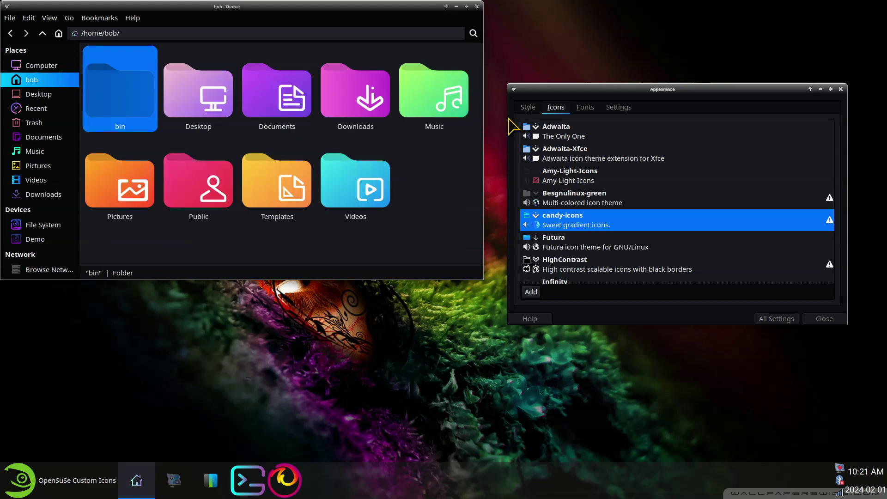
{"action": "left_click", "coordinate": [562, 139]}
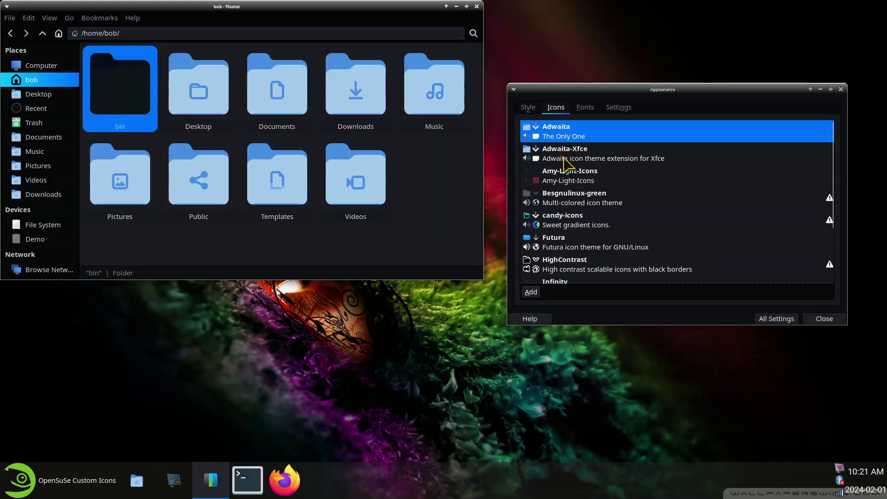
{"action": "left_click", "coordinate": [565, 155]}
{"action": "left_click", "coordinate": [569, 179]}
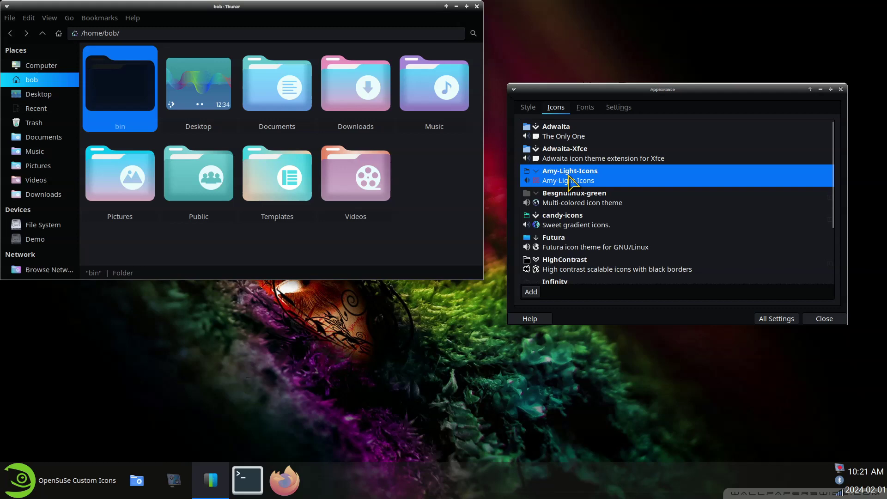
{"action": "left_click", "coordinate": [572, 199]}
{"action": "left_click", "coordinate": [570, 225]}
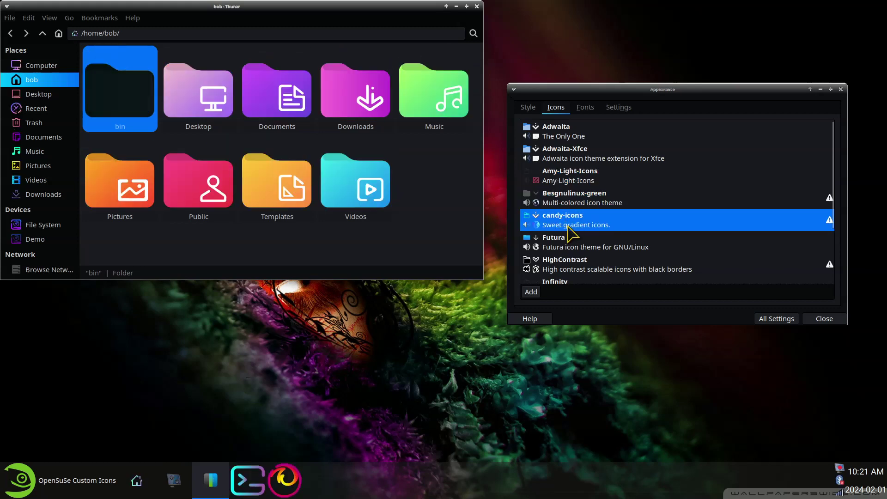
{"action": "left_click", "coordinate": [568, 243]}
Try the HighContrast, Infinity, Amy-Light-Icons, OE3-Icon-pack and Sweet-Rainbow icon themes
{"action": "scroll", "coordinate": [566, 247], "scroll_direction": "down", "scroll_amount": 3}
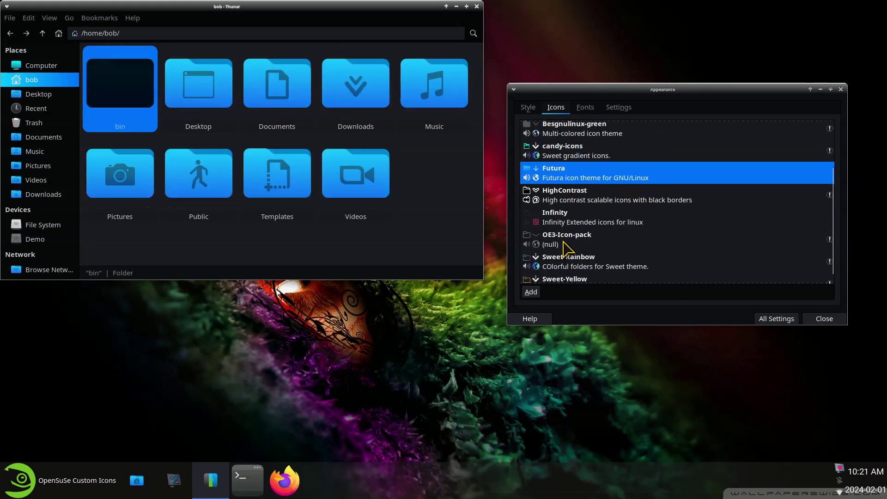
{"action": "left_click", "coordinate": [566, 202]}
{"action": "left_click", "coordinate": [572, 225]}
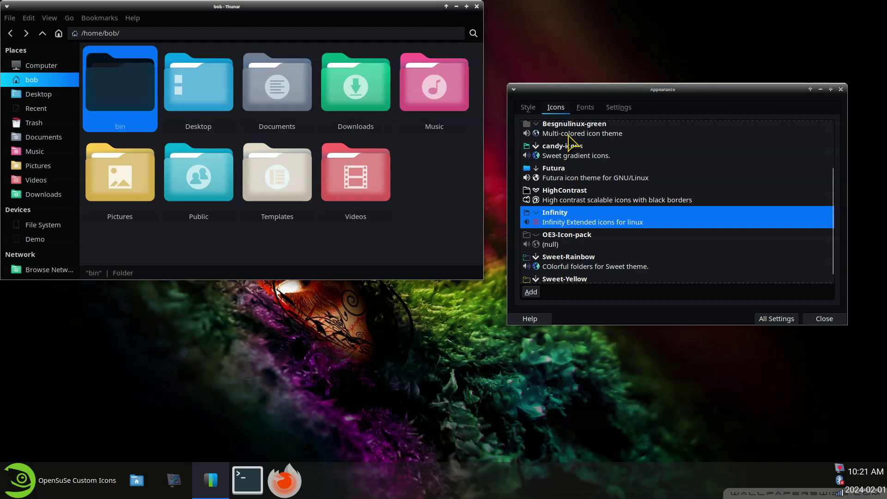
{"action": "scroll", "coordinate": [573, 143], "scroll_direction": "up", "scroll_amount": 2}
{"action": "left_click", "coordinate": [572, 158]}
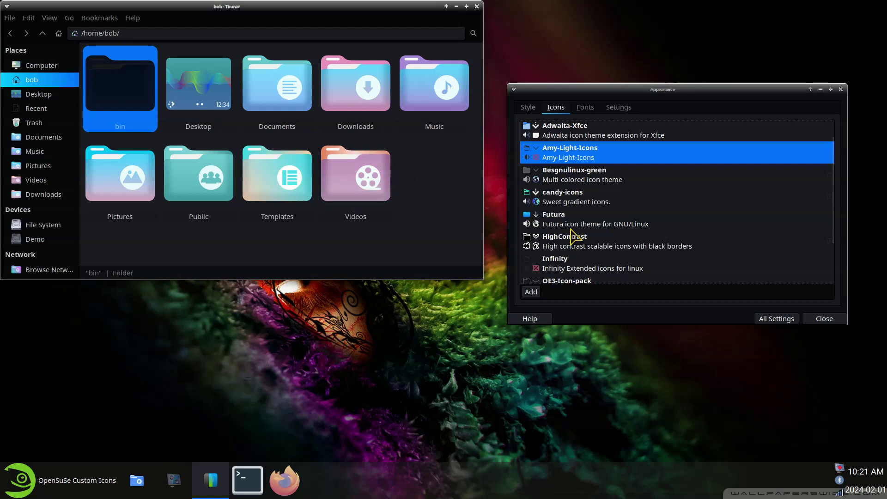
{"action": "scroll", "coordinate": [585, 262], "scroll_direction": "down", "scroll_amount": 2}
{"action": "left_click", "coordinate": [563, 217]}
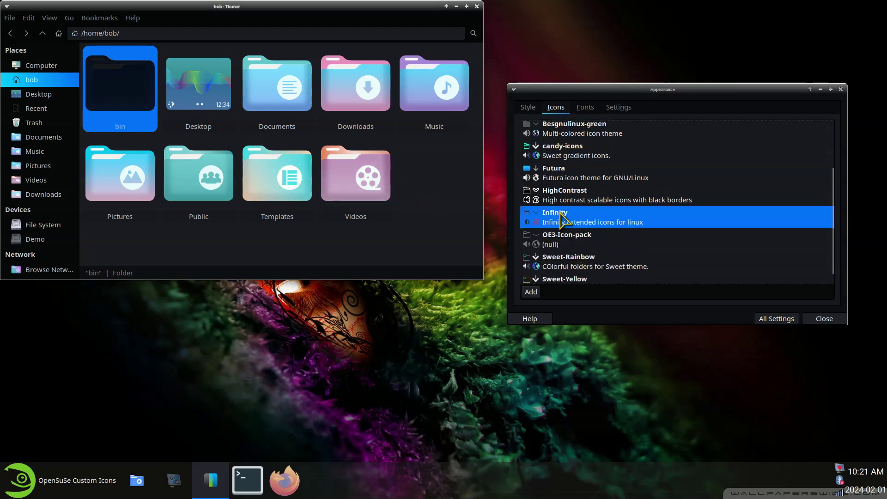
{"action": "left_click", "coordinate": [560, 243]}
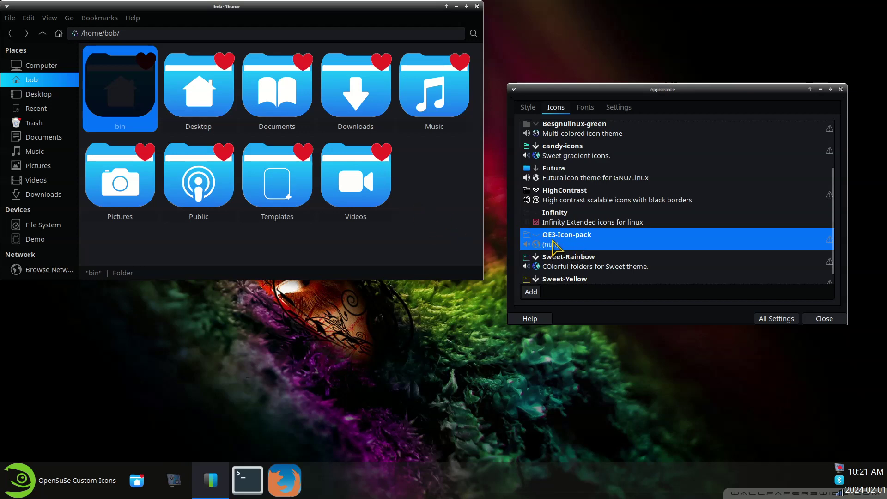
{"action": "mouse_move", "coordinate": [554, 245]}
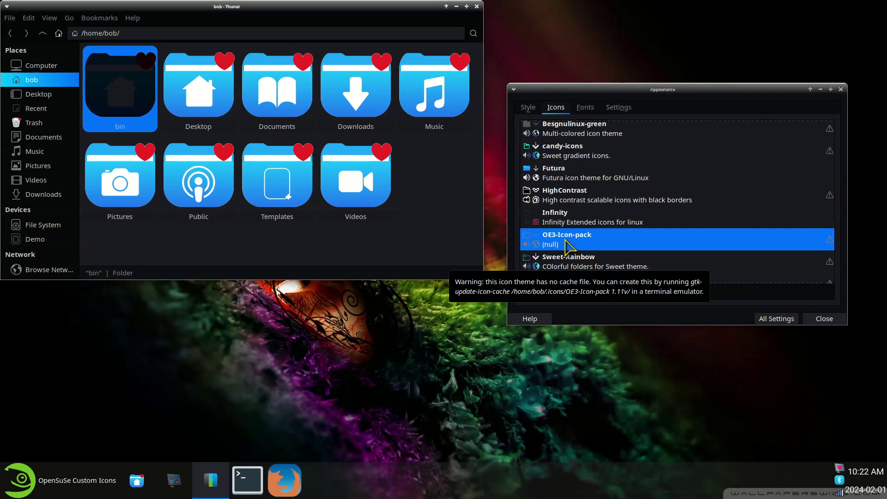
{"action": "left_click", "coordinate": [575, 265]}
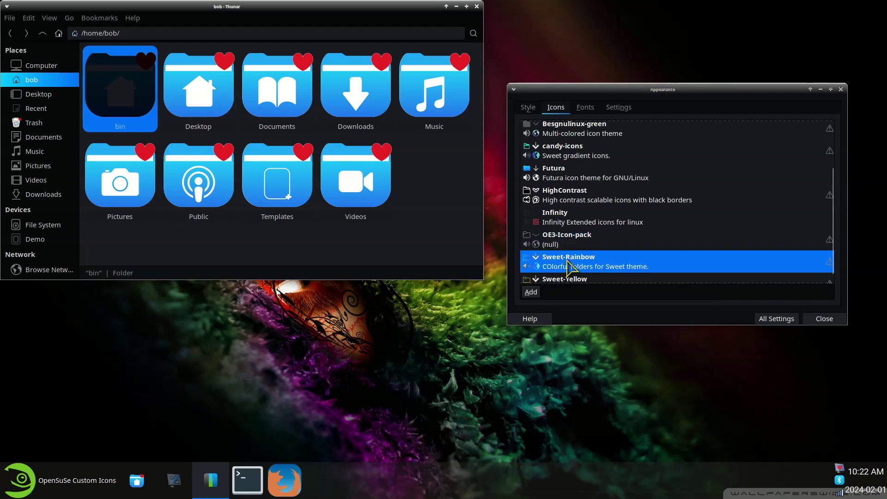
Apply the Sweet-Yellow icon theme, then close Appearance Settings and the Thunar window
{"action": "scroll", "coordinate": [594, 275], "scroll_direction": "down", "scroll_amount": 1}
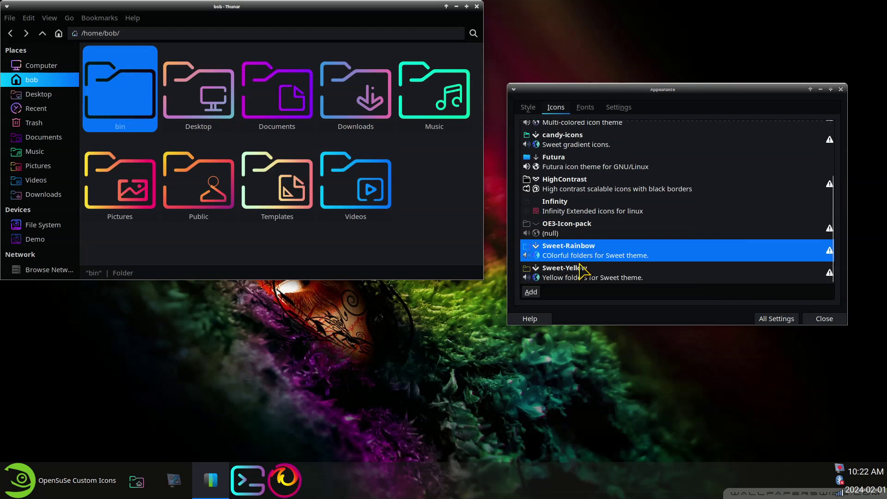
{"action": "left_click", "coordinate": [580, 274]}
{"action": "left_click", "coordinate": [841, 90]}
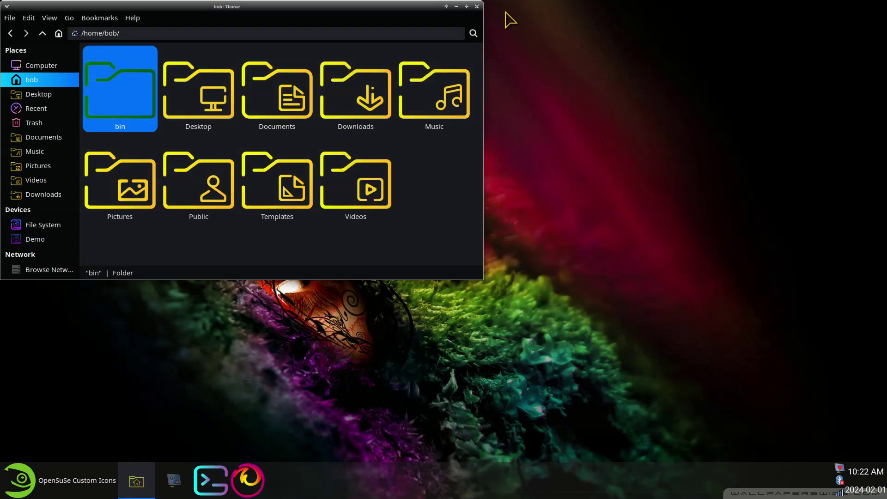
{"action": "left_click", "coordinate": [477, 7]}
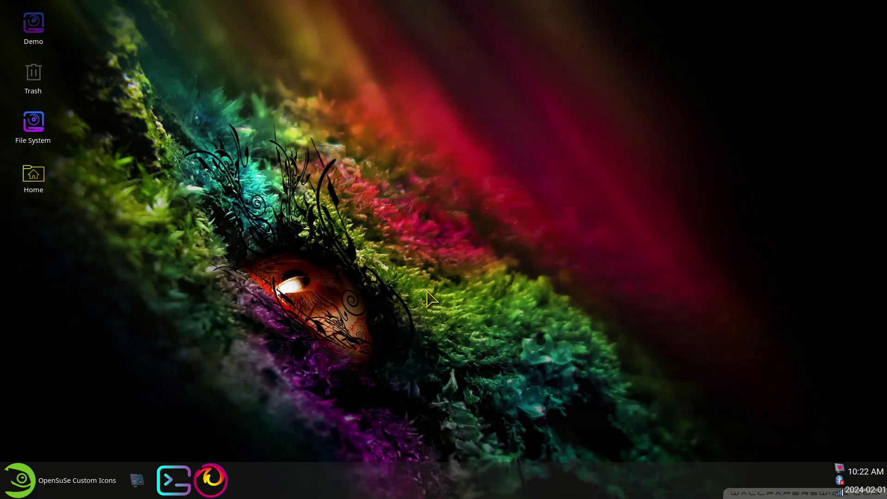